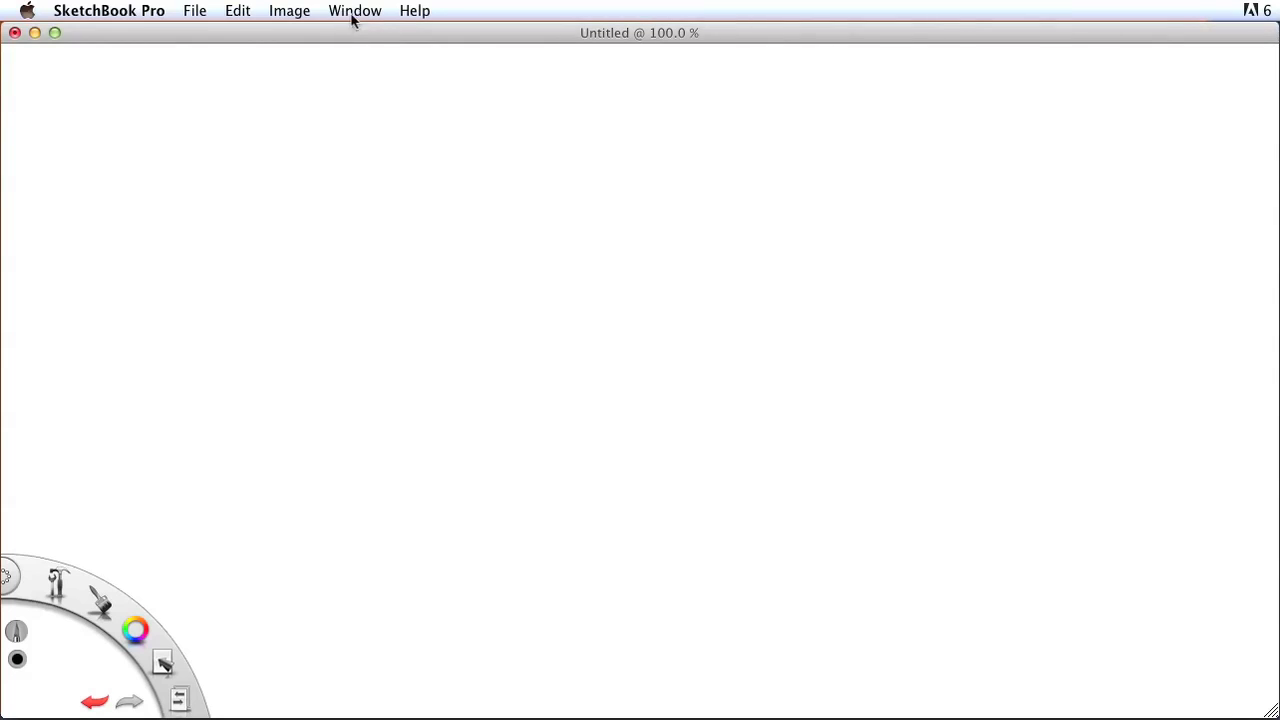
- Show the main toolbar via Window > ToolBar and nudge it into place
{"action": "left_click", "coordinate": [354, 12]}
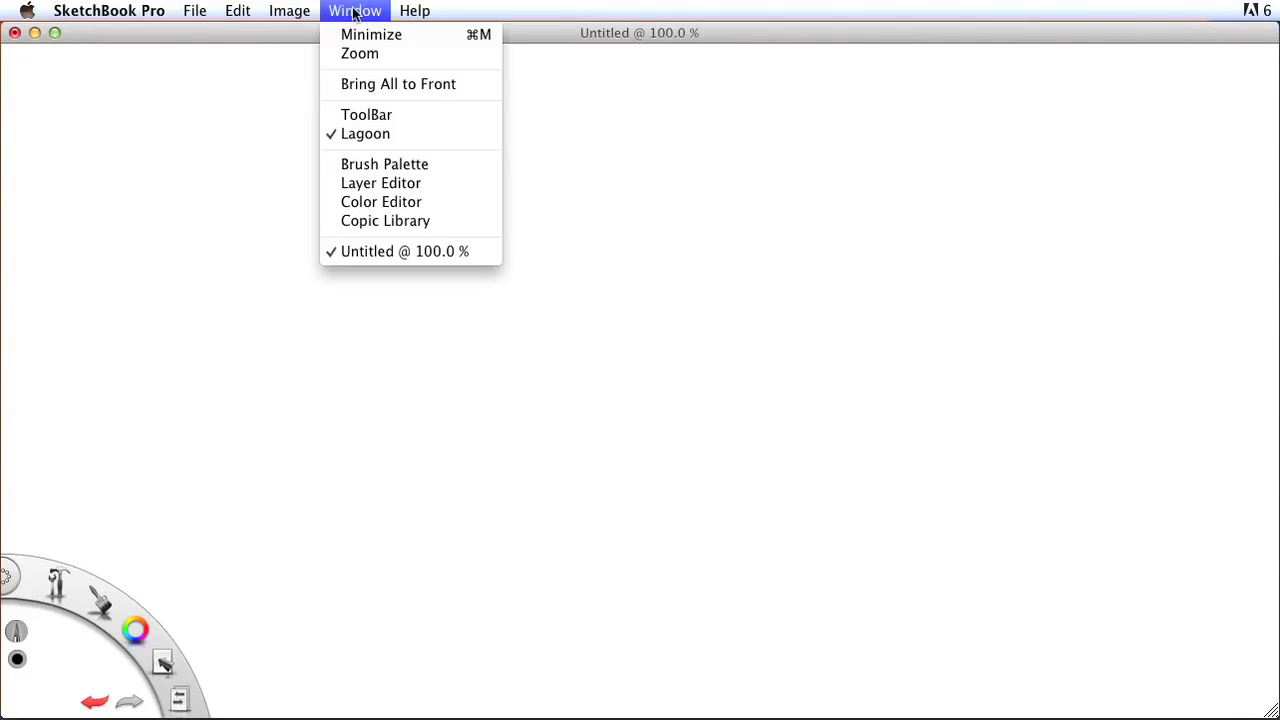
{"action": "left_click", "coordinate": [425, 118]}
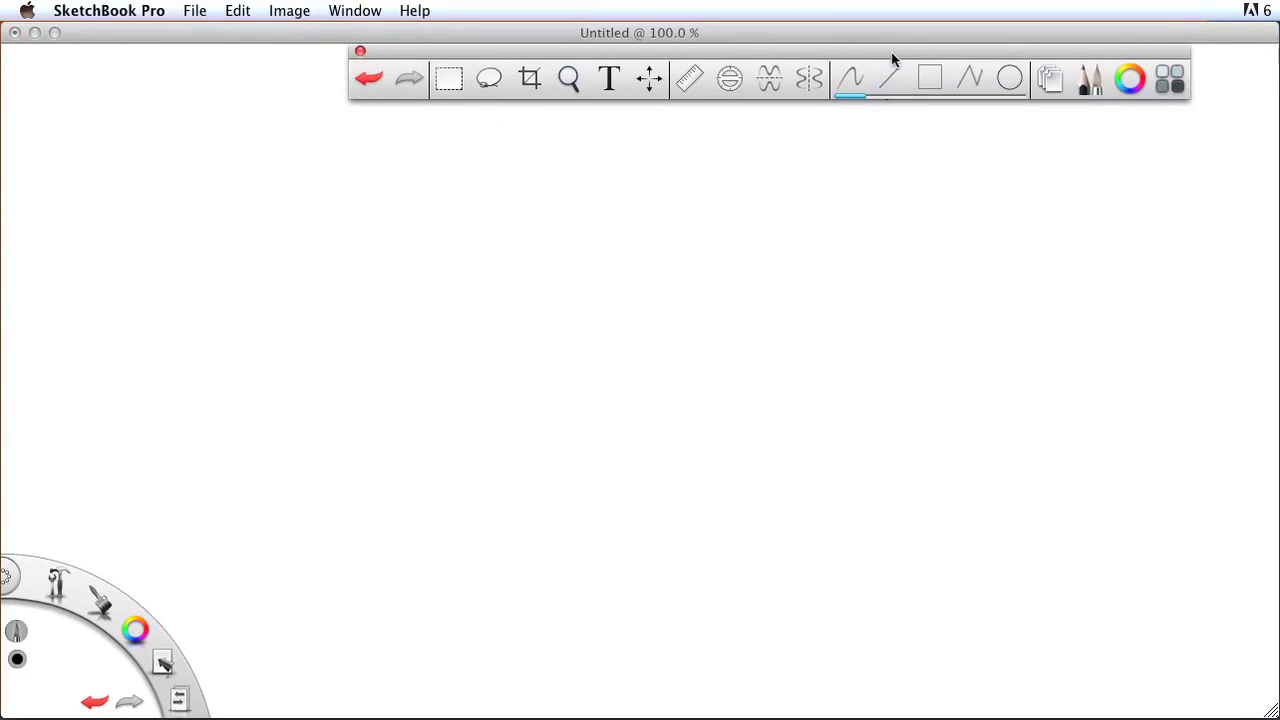
{"action": "left_click_drag", "start_coordinate": [891, 53], "coordinate": [863, 66]}
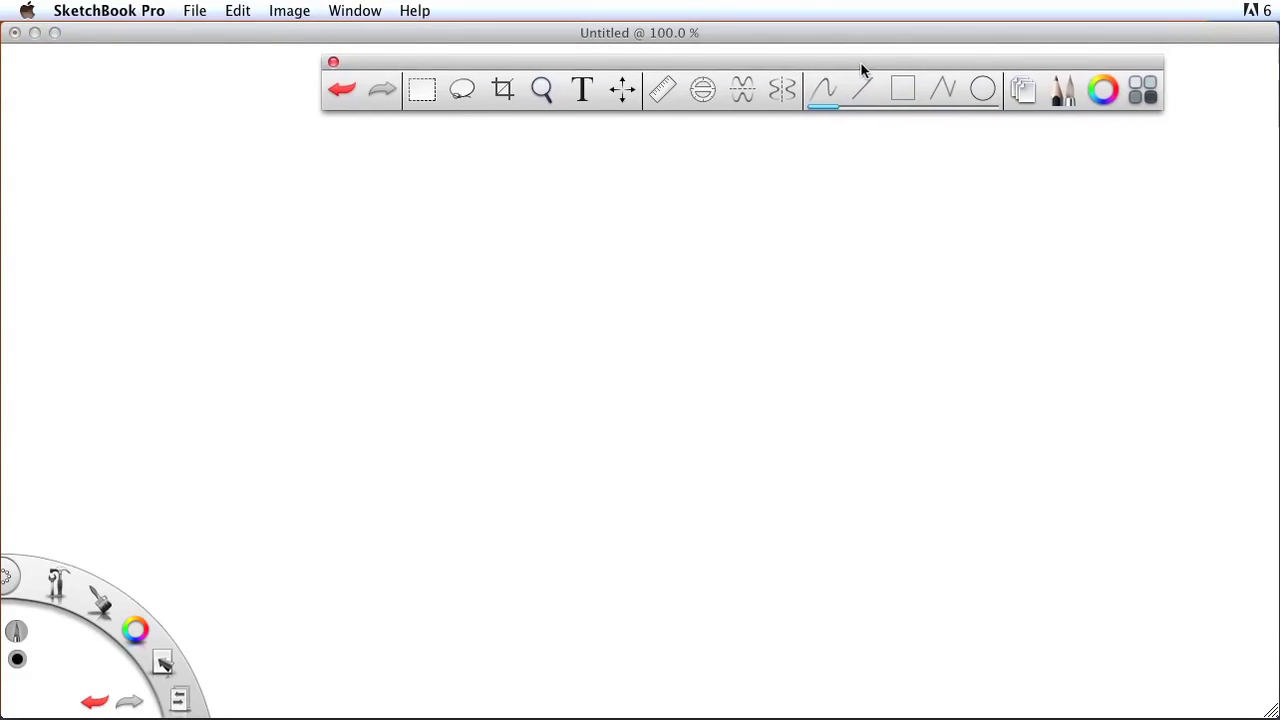
- Open the Brush Palette and toggle the quick brush chooser open and closed
{"action": "left_click", "coordinate": [1062, 92]}
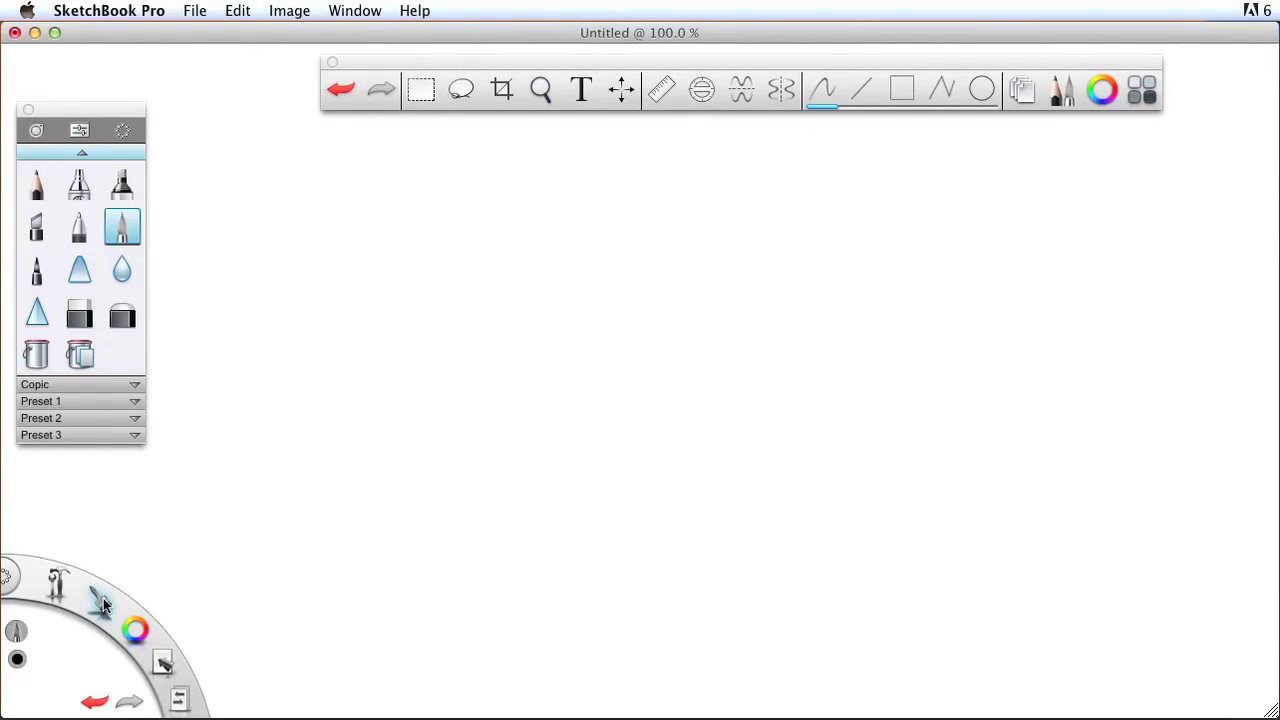
{"action": "left_click", "coordinate": [103, 603]}
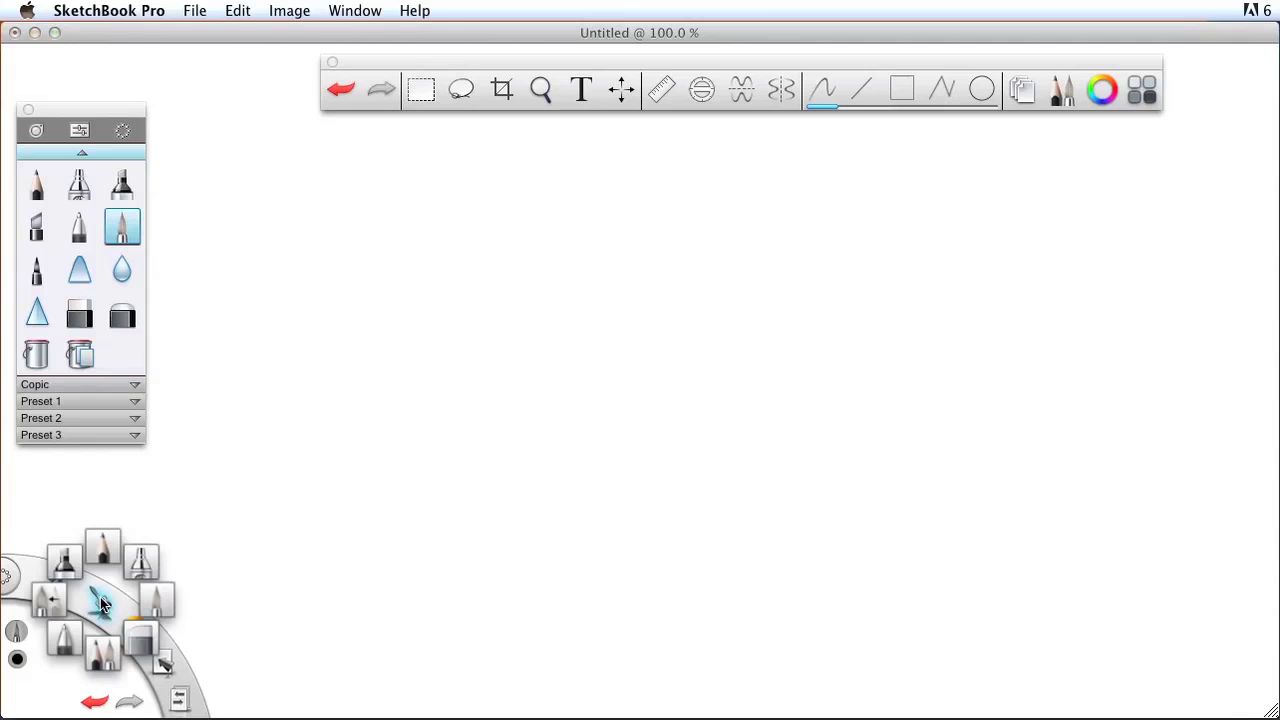
{"action": "left_click", "coordinate": [99, 660]}
{"action": "left_click", "coordinate": [100, 603]}
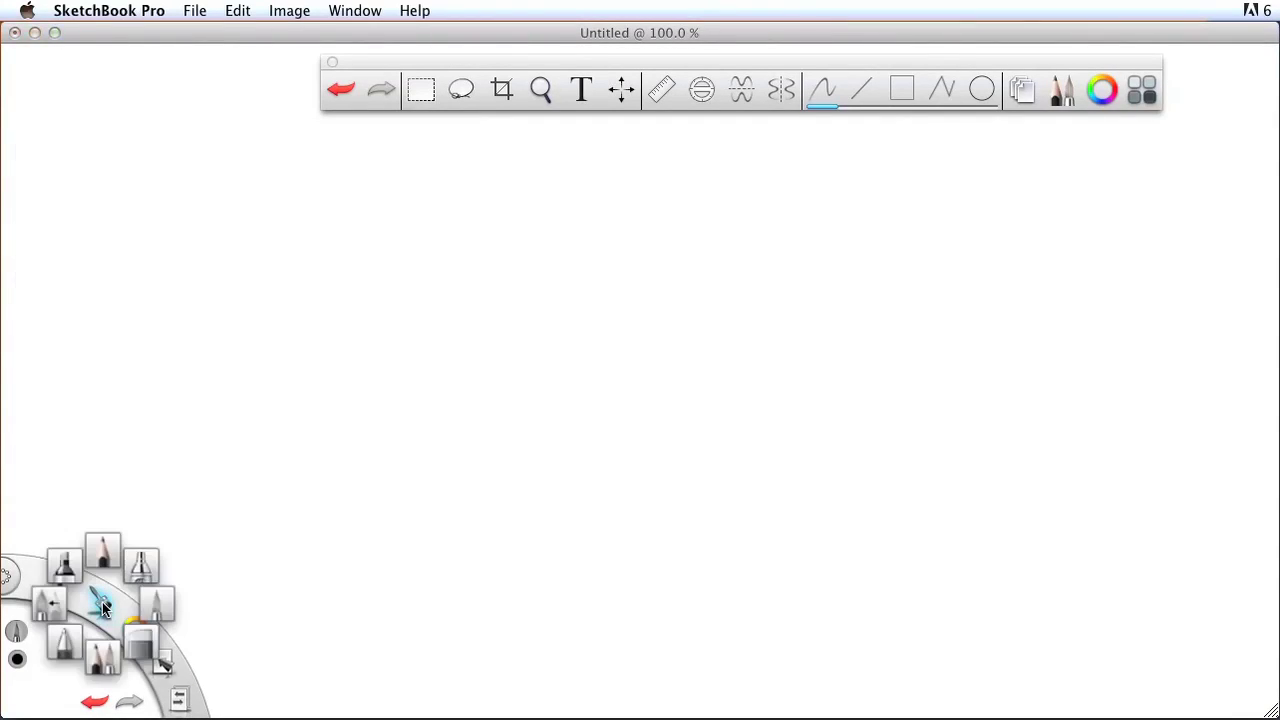
{"action": "left_click", "coordinate": [98, 664]}
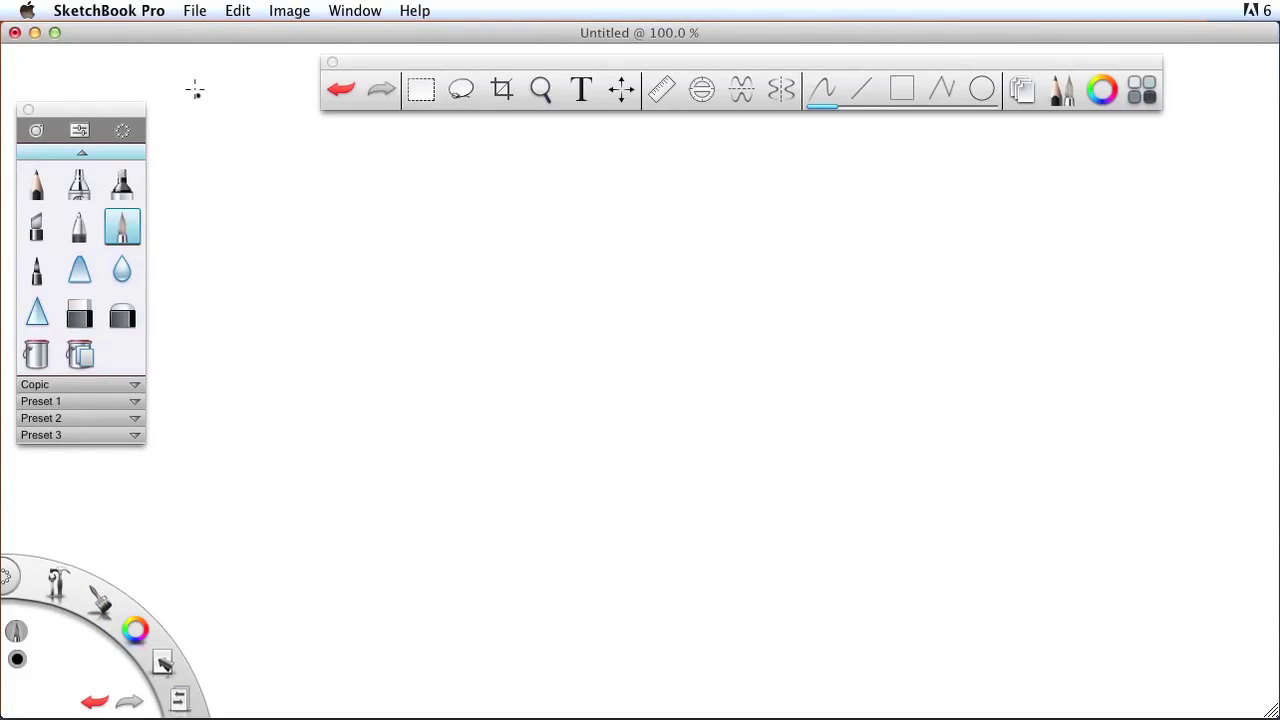
- Show the Brush Properties puck beside the palette and shrink the brush size to about 4
{"action": "left_click_drag", "start_coordinate": [36, 131], "coordinate": [41, 122]}
{"action": "left_click", "coordinate": [41, 121]}
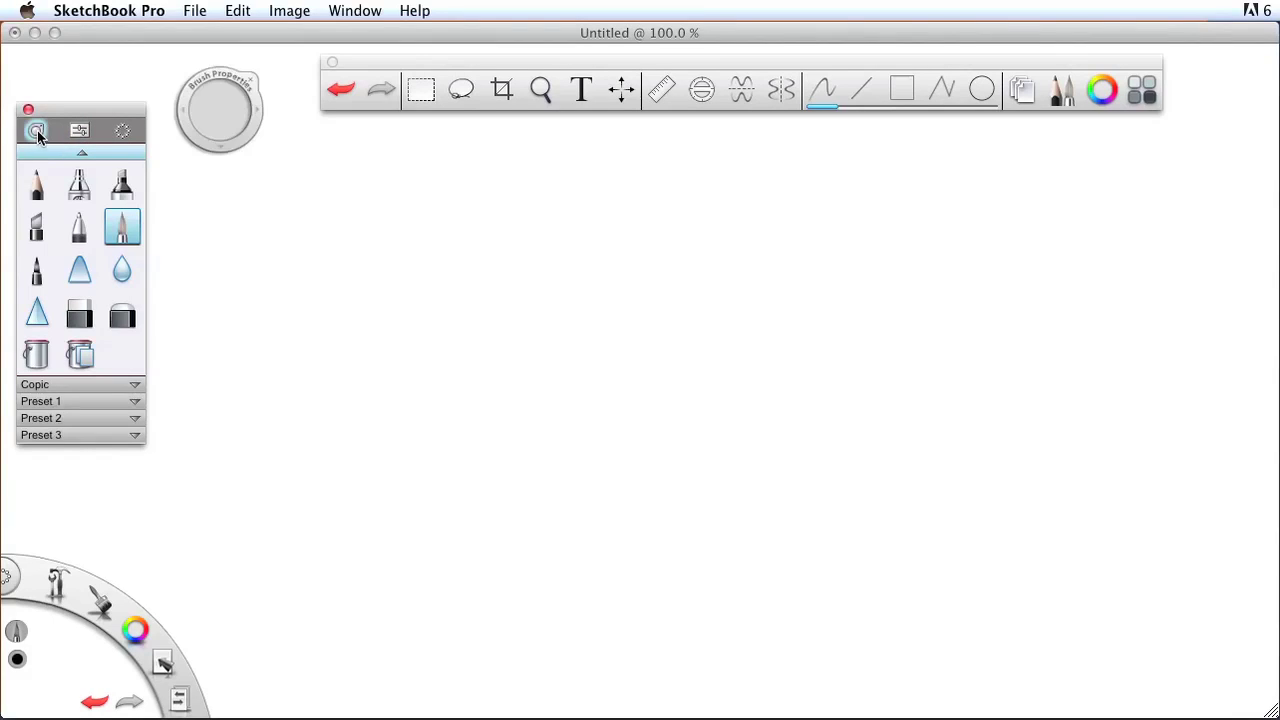
{"action": "left_click_drag", "start_coordinate": [214, 80], "coordinate": [209, 108]}
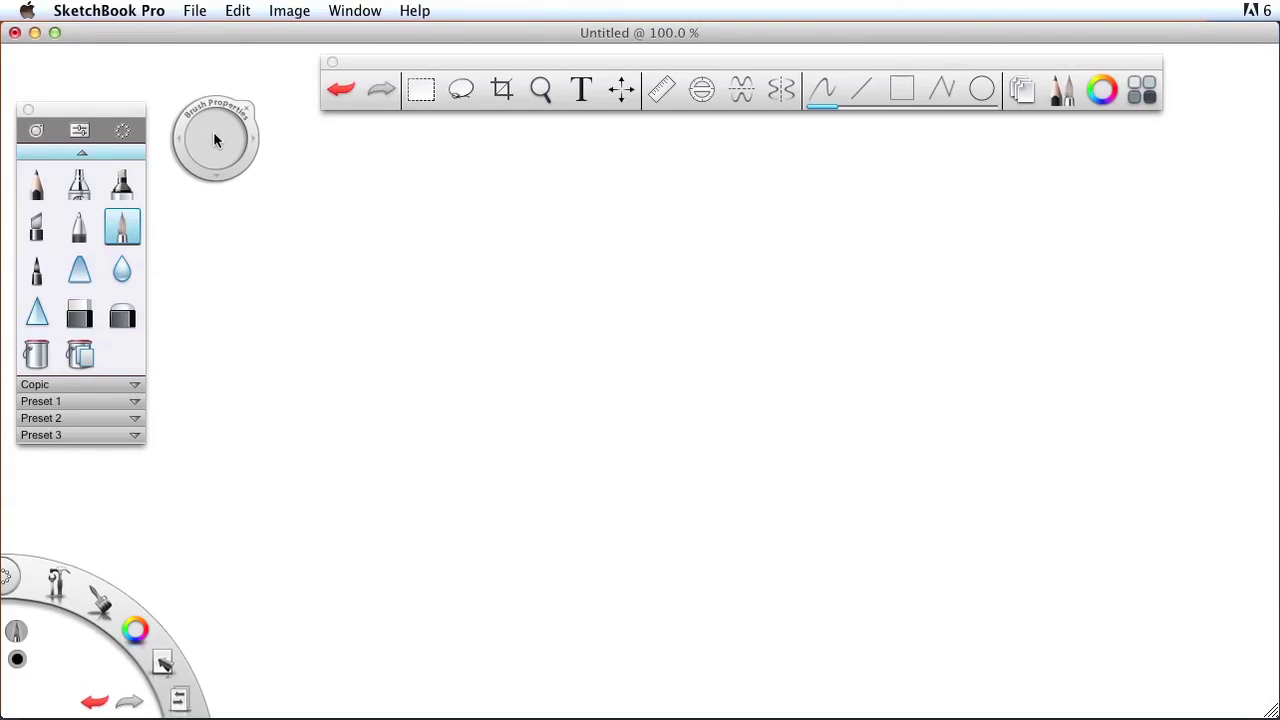
{"action": "mouse_move", "coordinate": [212, 137]}
{"action": "left_mouse_down"}
{"action": "mouse_move", "coordinate": [380, 109]}
{"action": "mouse_move", "coordinate": [245, 143]}
{"action": "mouse_move", "coordinate": [380, 134]}
{"action": "mouse_move", "coordinate": [316, 150]}
{"action": "left_mouse_up"}
- Turn on Symmetry Y mirror symmetry and zoom out to see the whole canvas
{"action": "left_click", "coordinate": [776, 98]}
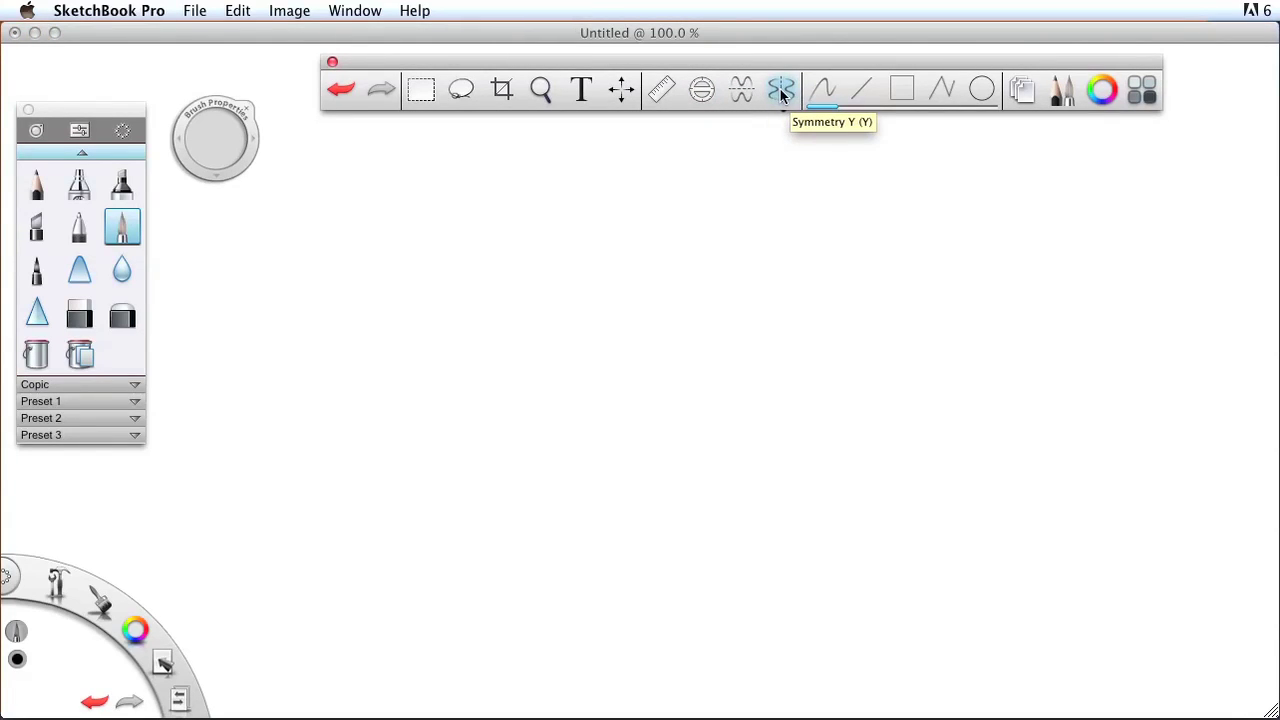
{"action": "left_click", "coordinate": [780, 91]}
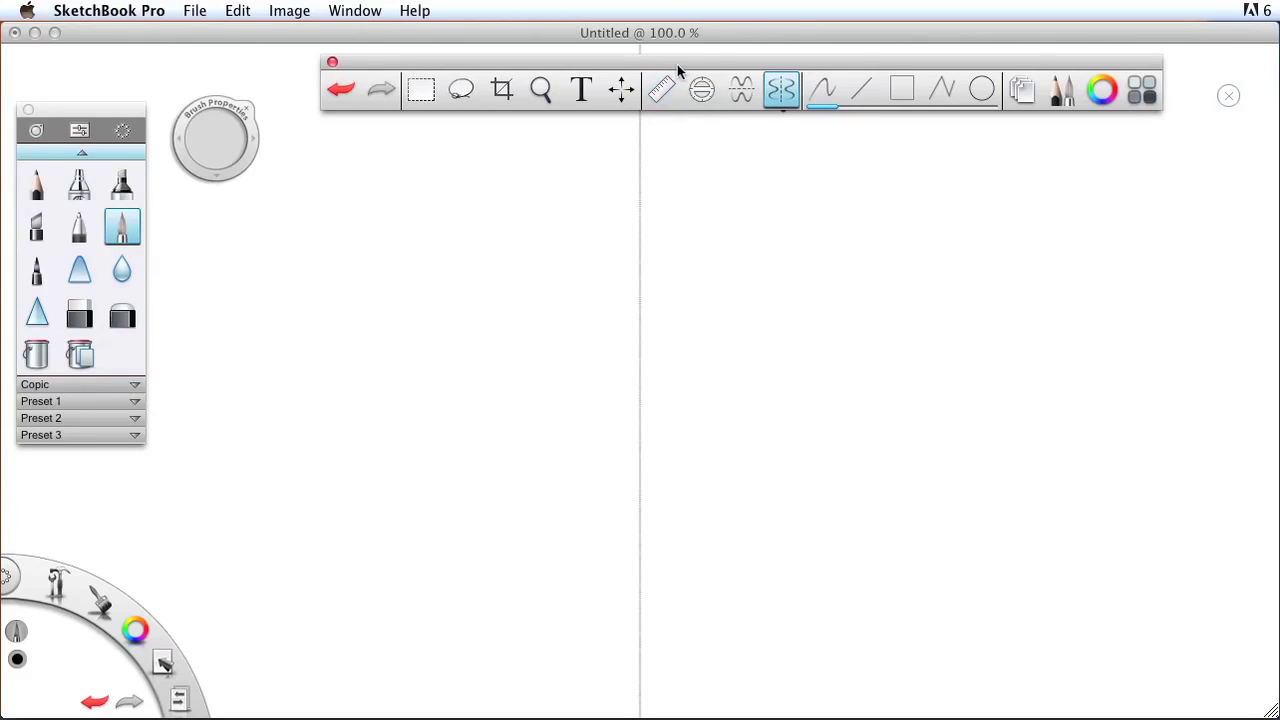
{"action": "left_click_drag", "start_coordinate": [677, 64], "coordinate": [655, 57]}
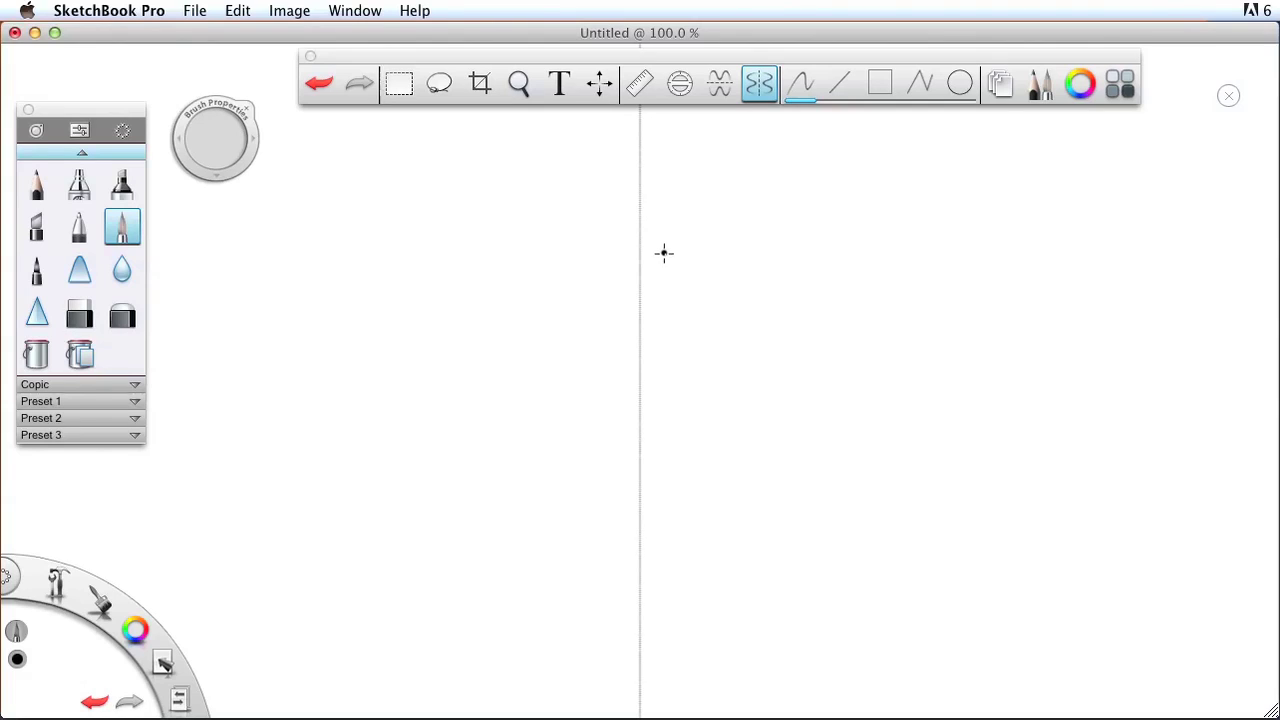
{"action": "key", "text": "space"}
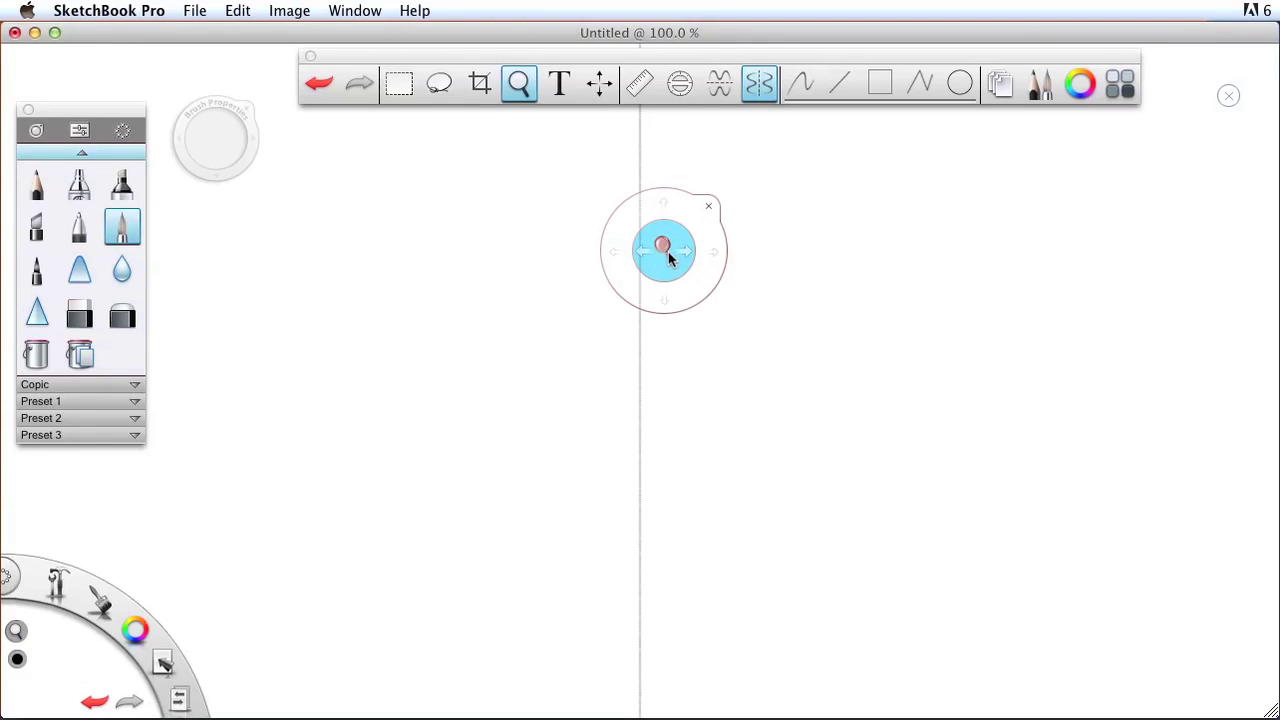
{"action": "left_click_drag", "start_coordinate": [668, 254], "coordinate": [623, 254]}
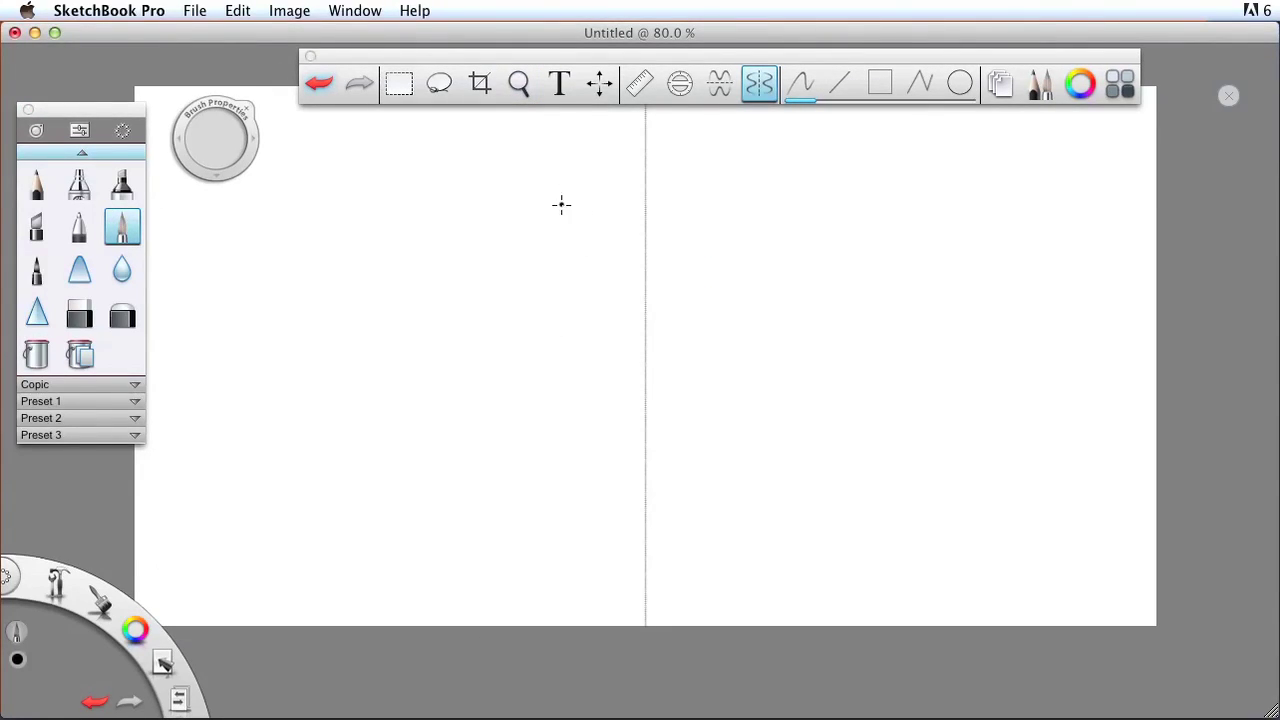
- Try mirrored test strokes, undoing each, while lowering the brush size to 2.2
{"action": "left_click_drag", "start_coordinate": [614, 179], "coordinate": [572, 308]}
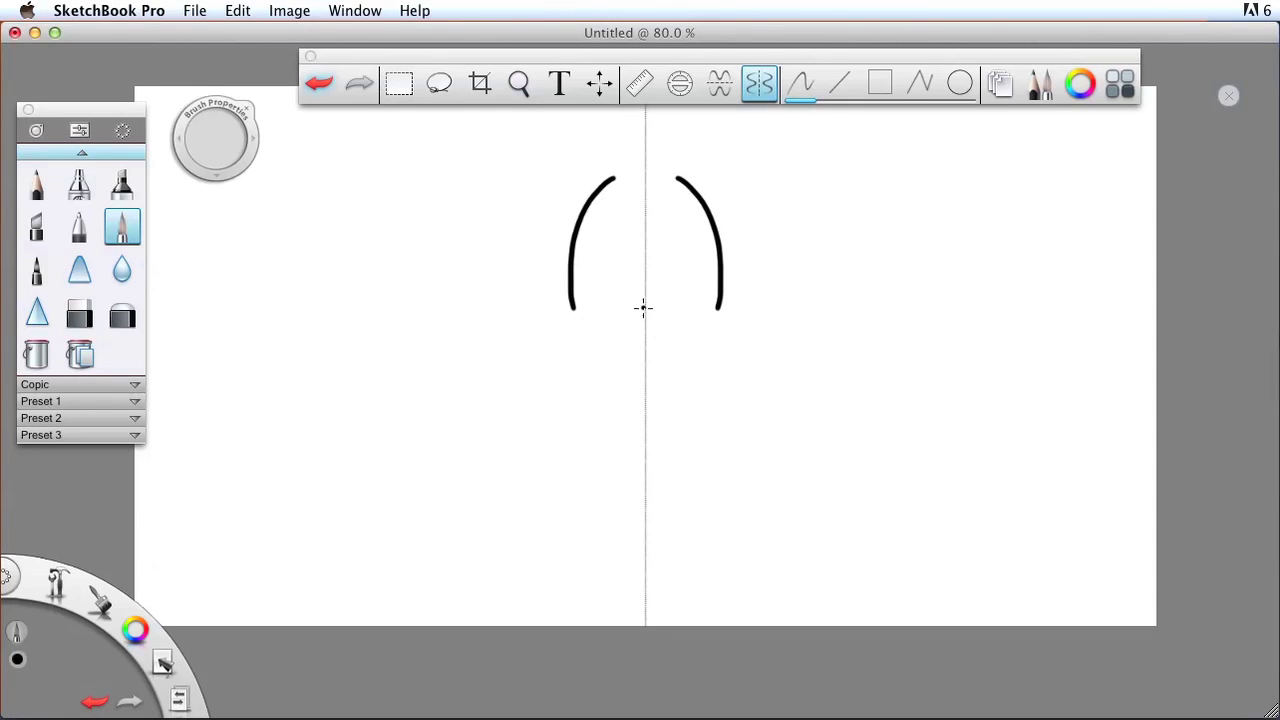
{"action": "key", "text": "super+z"}
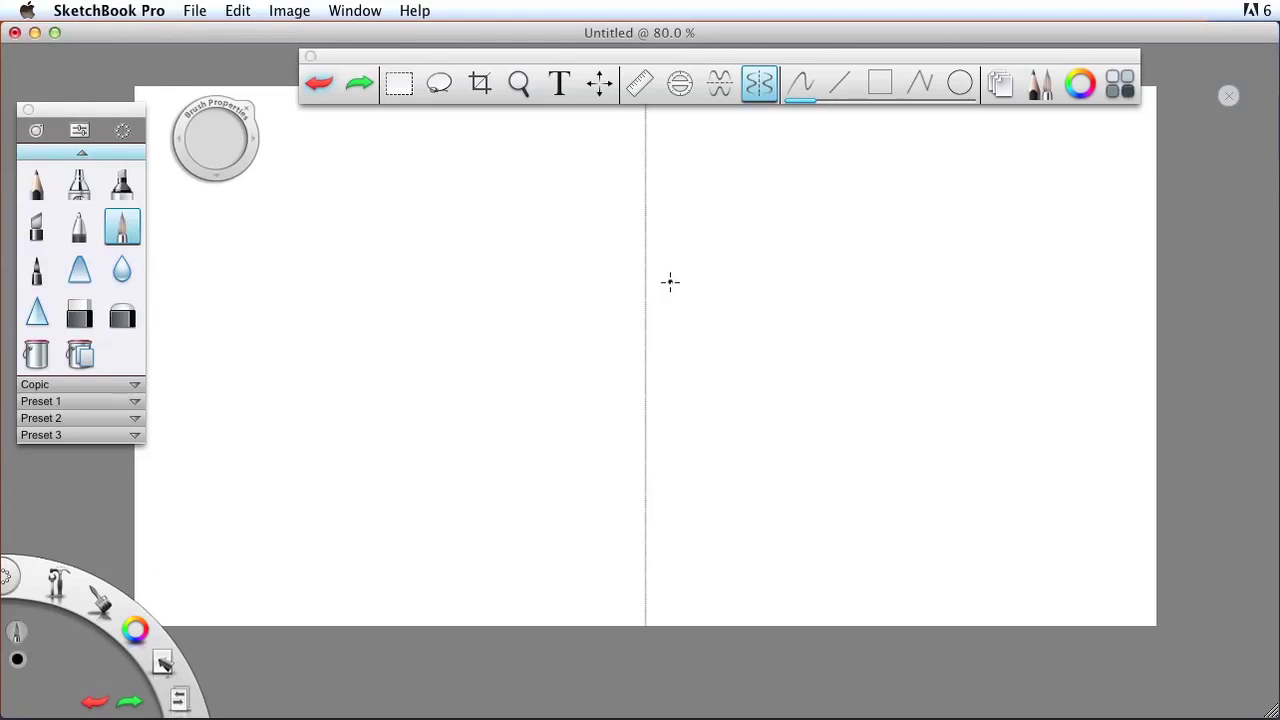
{"action": "mouse_move", "coordinate": [218, 138]}
{"action": "left_mouse_down"}
{"action": "mouse_move", "coordinate": [178, 164]}
{"action": "mouse_move", "coordinate": [222, 190]}
{"action": "left_mouse_up"}
{"action": "left_click_drag", "start_coordinate": [598, 162], "coordinate": [508, 395]}
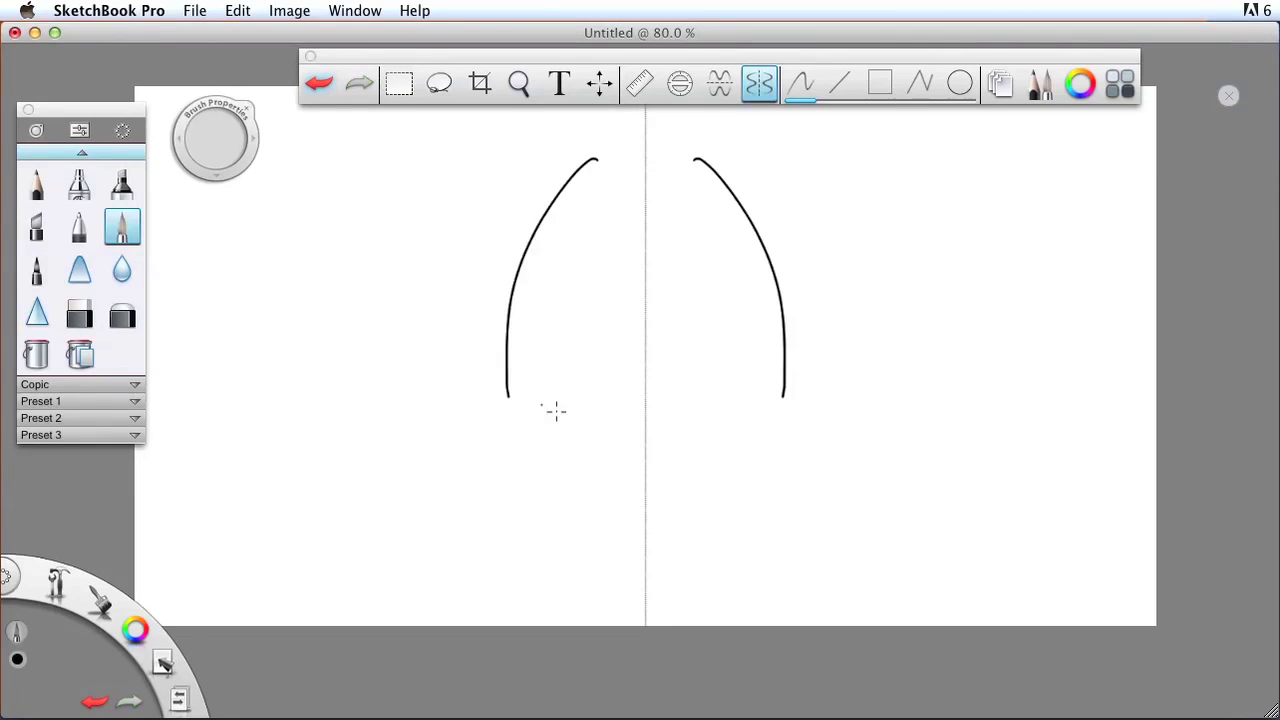
{"action": "key", "text": "super+z"}
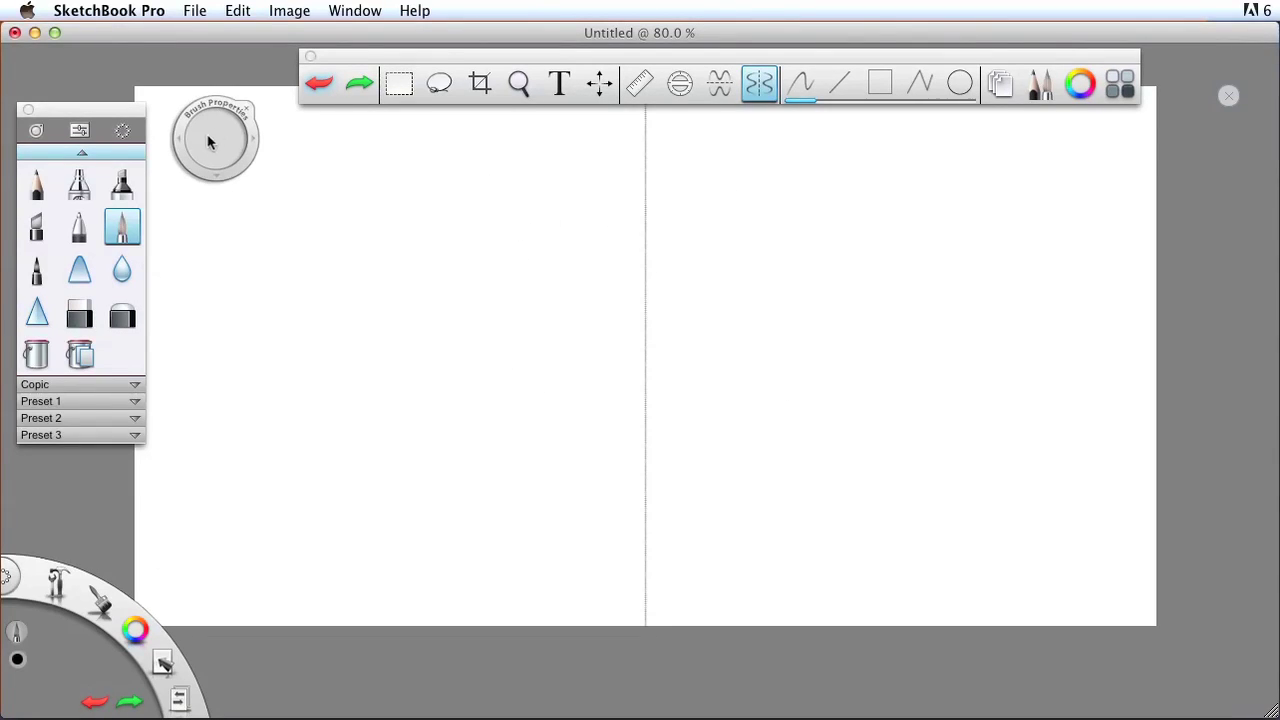
{"action": "left_click_drag", "start_coordinate": [213, 140], "coordinate": [226, 144]}
{"action": "mouse_move", "coordinate": [532, 178]}
{"action": "left_mouse_down"}
{"action": "mouse_move", "coordinate": [503, 229]}
{"action": "mouse_move", "coordinate": [470, 368]}
{"action": "left_mouse_up"}
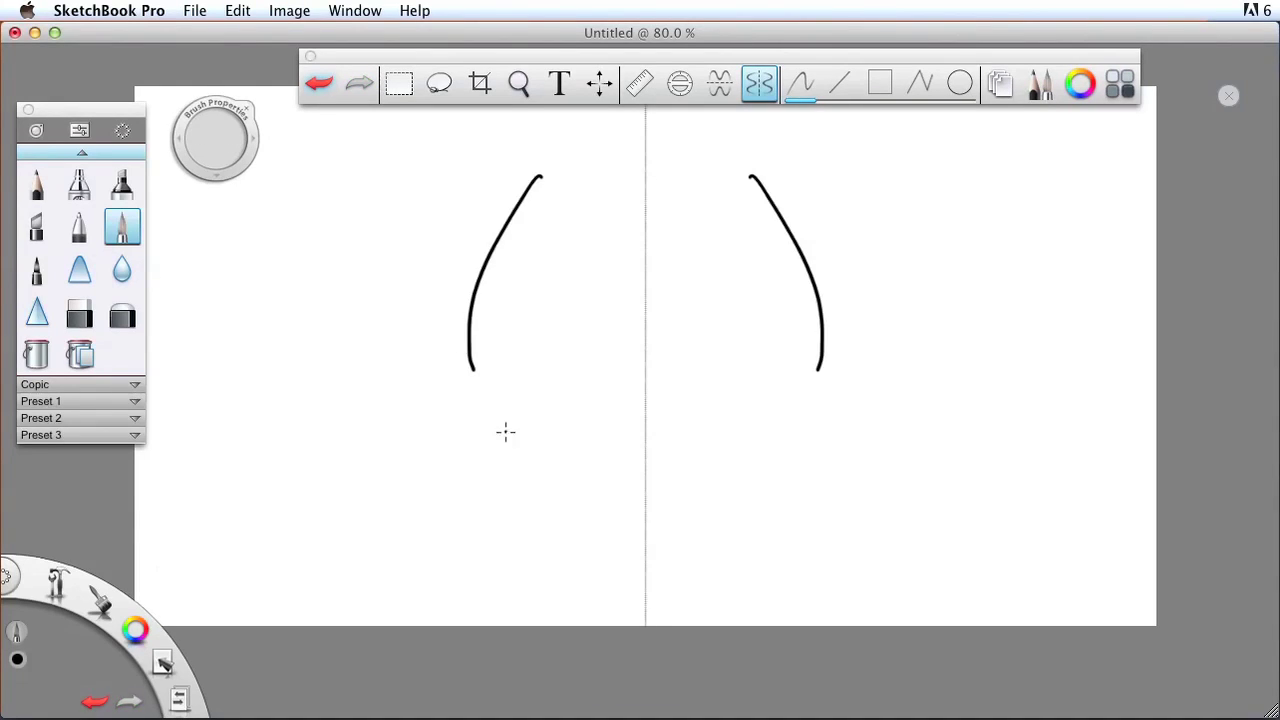
{"action": "key", "text": "super+z"}
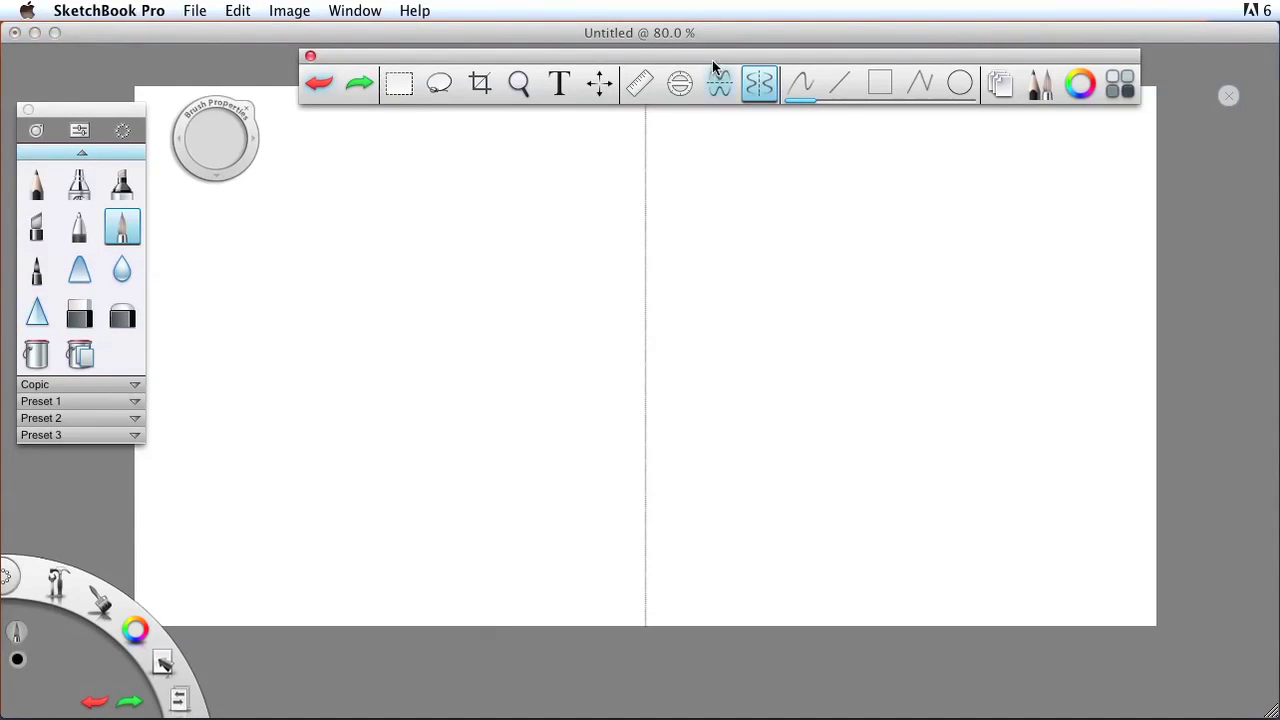
{"action": "left_click_drag", "start_coordinate": [716, 58], "coordinate": [685, 36]}
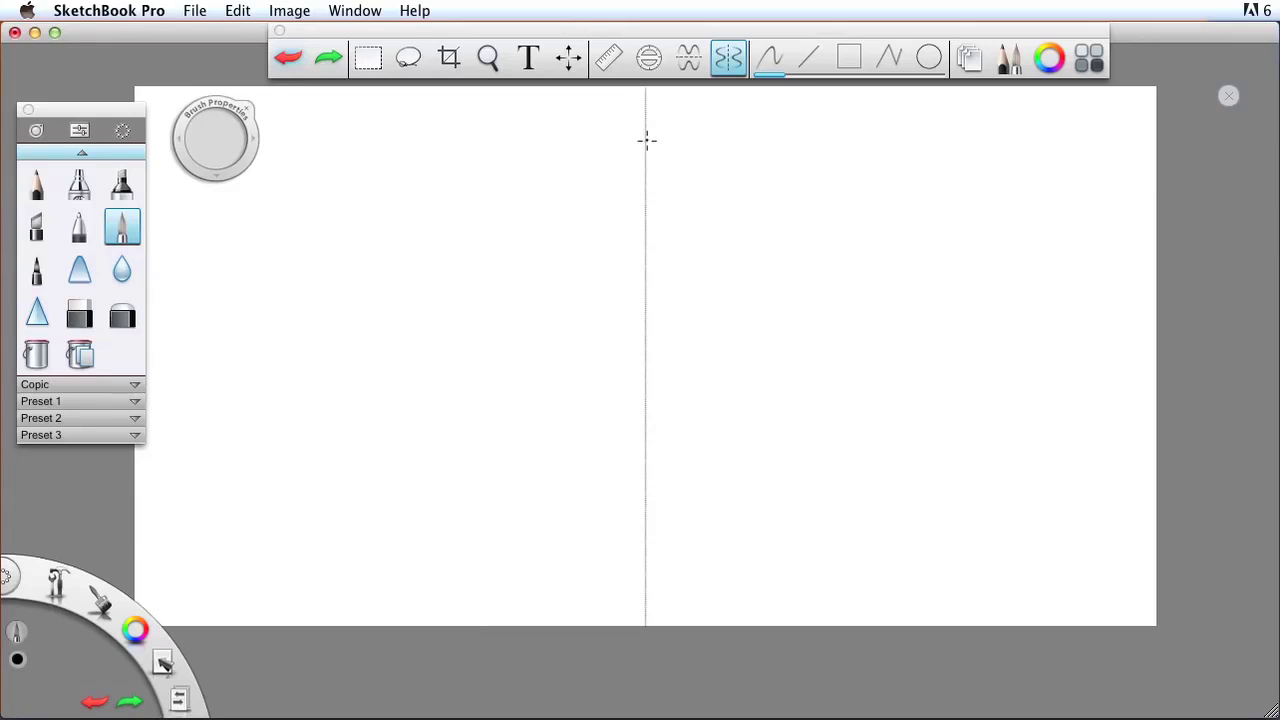
- Draw mirrored outlines of the spade head, narrow thorax, small lens segment and pointed abdomen
{"action": "mouse_move", "coordinate": [645, 127]}
{"action": "left_mouse_down"}
{"action": "mouse_move", "coordinate": [603, 210]}
{"action": "mouse_move", "coordinate": [614, 235]}
{"action": "mouse_move", "coordinate": [646, 231]}
{"action": "left_mouse_up"}
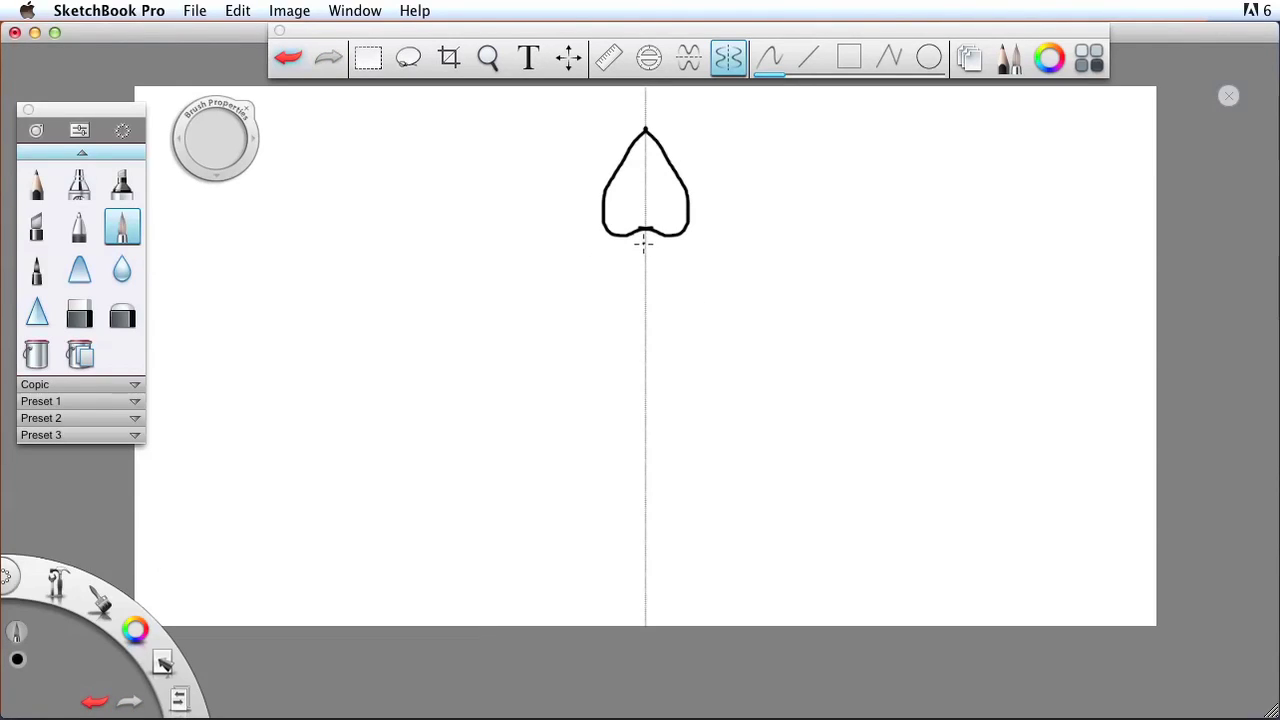
{"action": "mouse_move", "coordinate": [645, 244]}
{"action": "left_mouse_down"}
{"action": "mouse_move", "coordinate": [626, 289]}
{"action": "mouse_move", "coordinate": [645, 329]}
{"action": "left_mouse_up"}
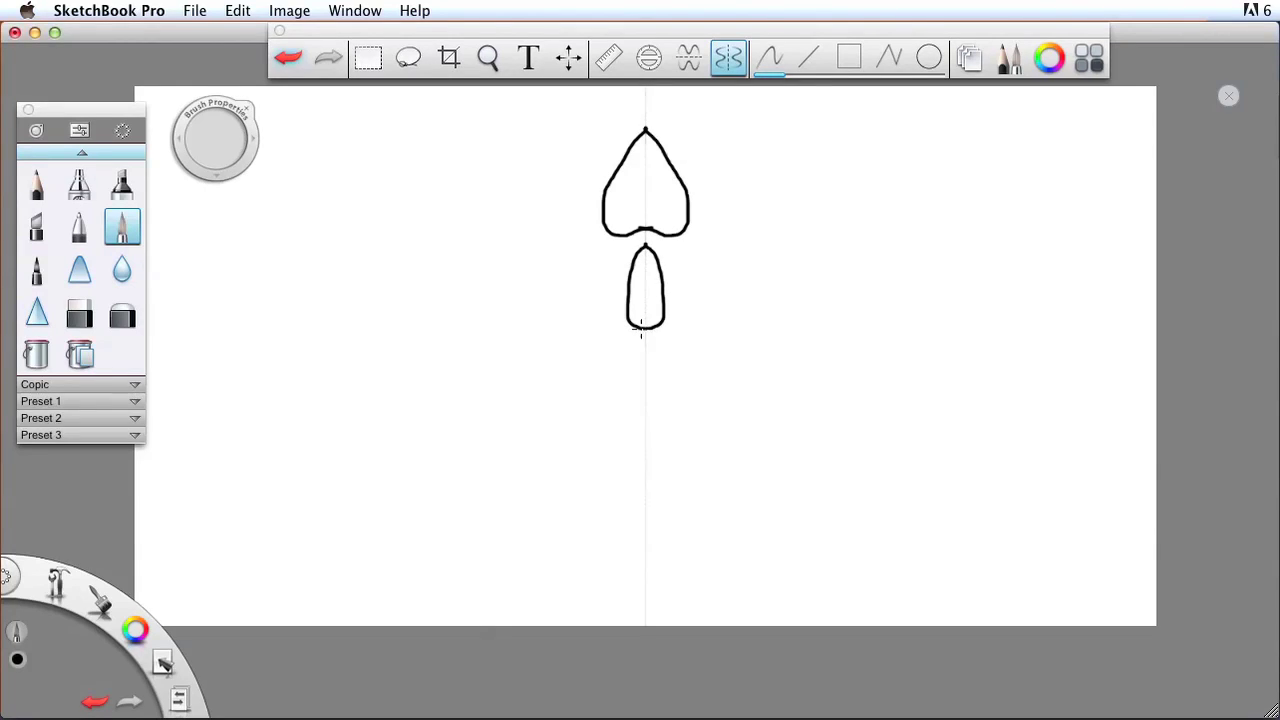
{"action": "mouse_move", "coordinate": [642, 341]}
{"action": "left_mouse_down"}
{"action": "mouse_move", "coordinate": [623, 365]}
{"action": "mouse_move", "coordinate": [645, 413]}
{"action": "left_mouse_up"}
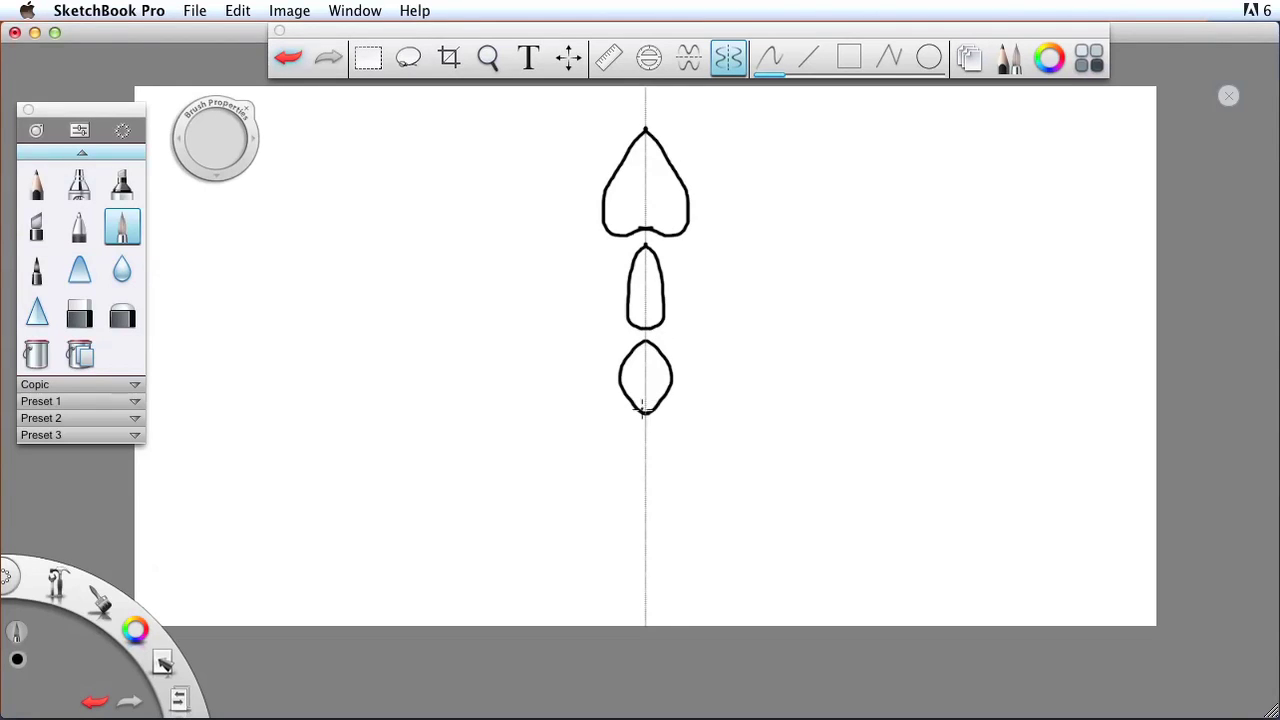
{"action": "mouse_move", "coordinate": [645, 432]}
{"action": "left_mouse_down"}
{"action": "mouse_move", "coordinate": [606, 477]}
{"action": "mouse_move", "coordinate": [611, 534]}
{"action": "mouse_move", "coordinate": [651, 562]}
{"action": "left_mouse_up"}
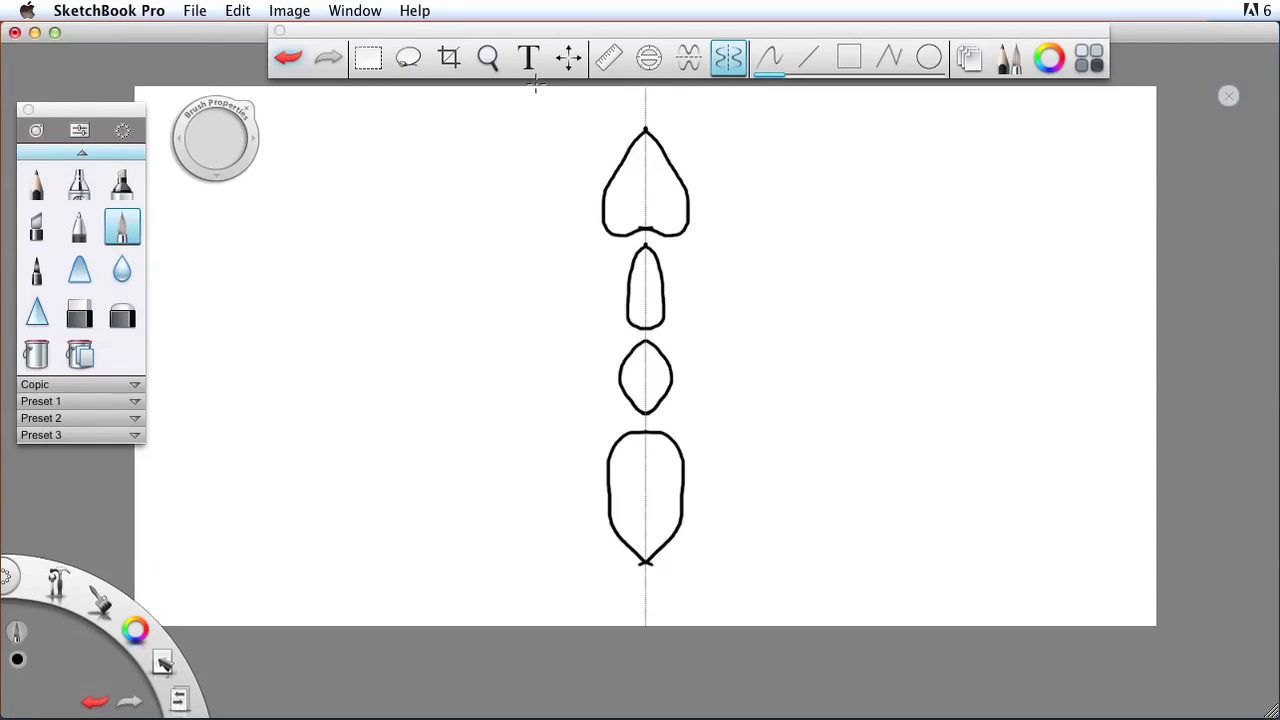
- Select all four body outlines, scale them down slightly, and re-enable mirror symmetry
{"action": "left_click", "coordinate": [368, 60]}
{"action": "left_click_drag", "start_coordinate": [528, 104], "coordinate": [768, 598]}
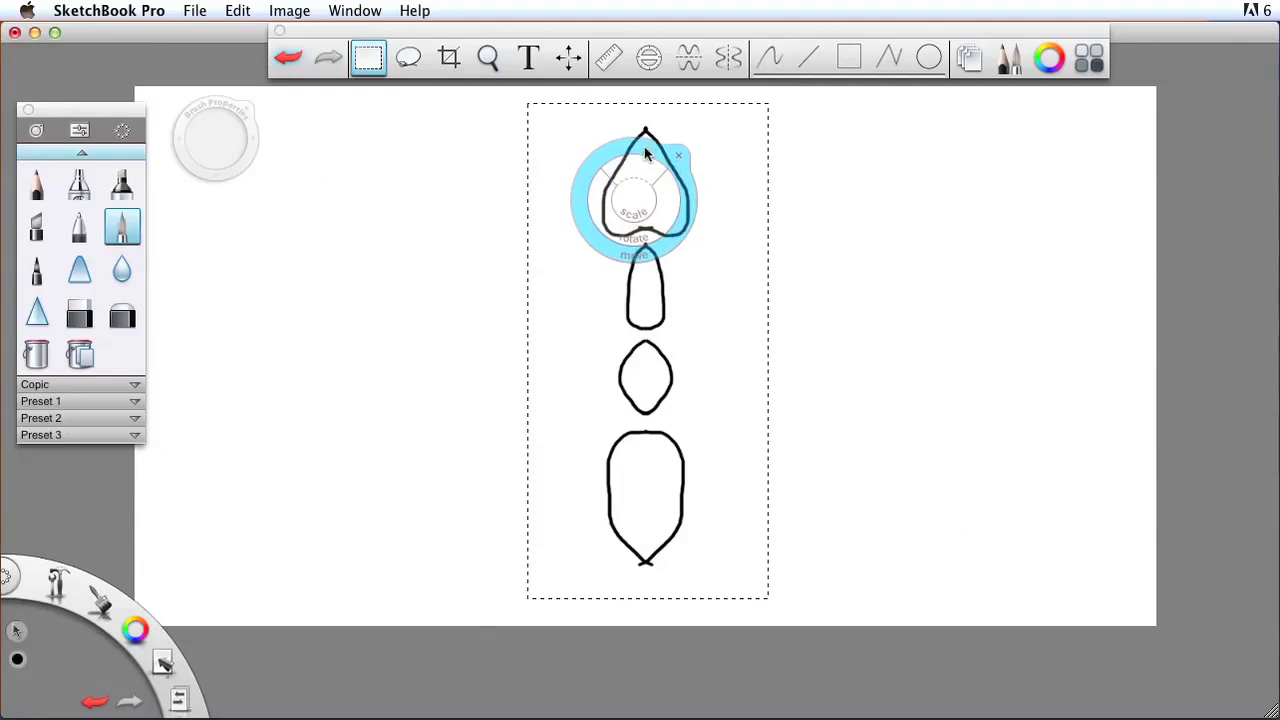
{"action": "mouse_move", "coordinate": [633, 200]}
{"action": "left_mouse_down"}
{"action": "mouse_move", "coordinate": [644, 150]}
{"action": "mouse_move", "coordinate": [594, 182]}
{"action": "left_mouse_up"}
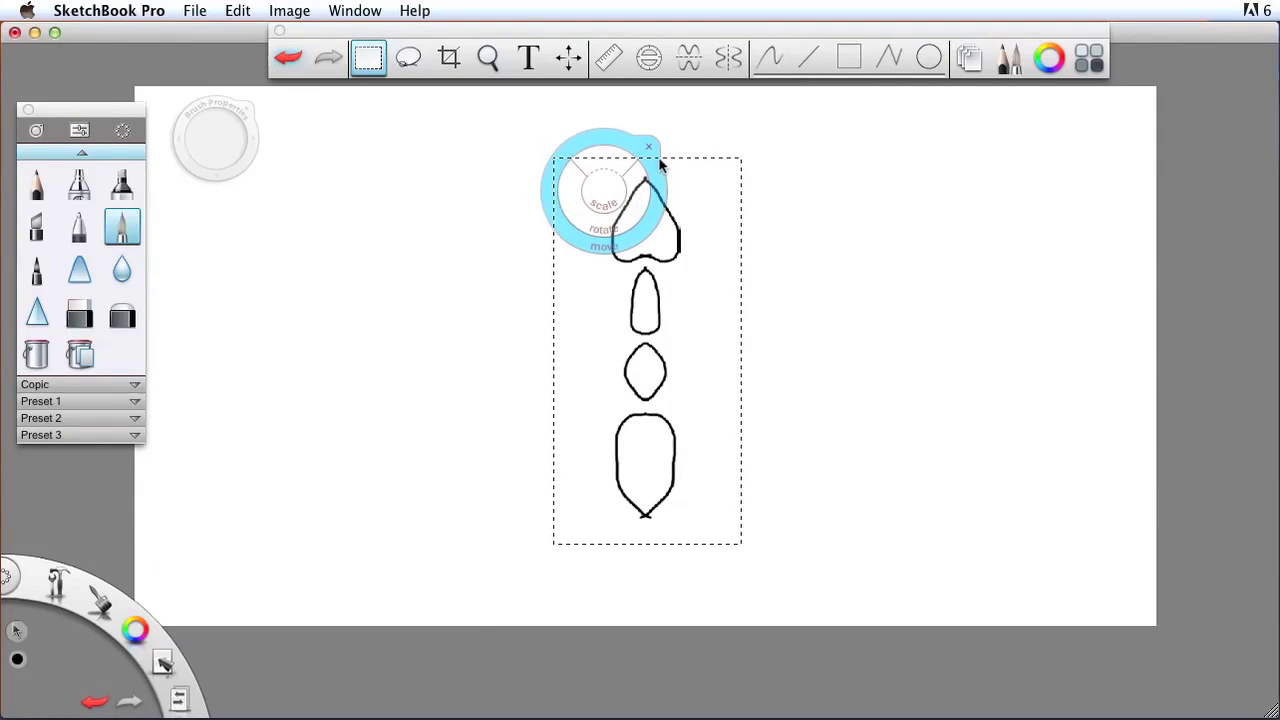
{"action": "left_click", "coordinate": [650, 148]}
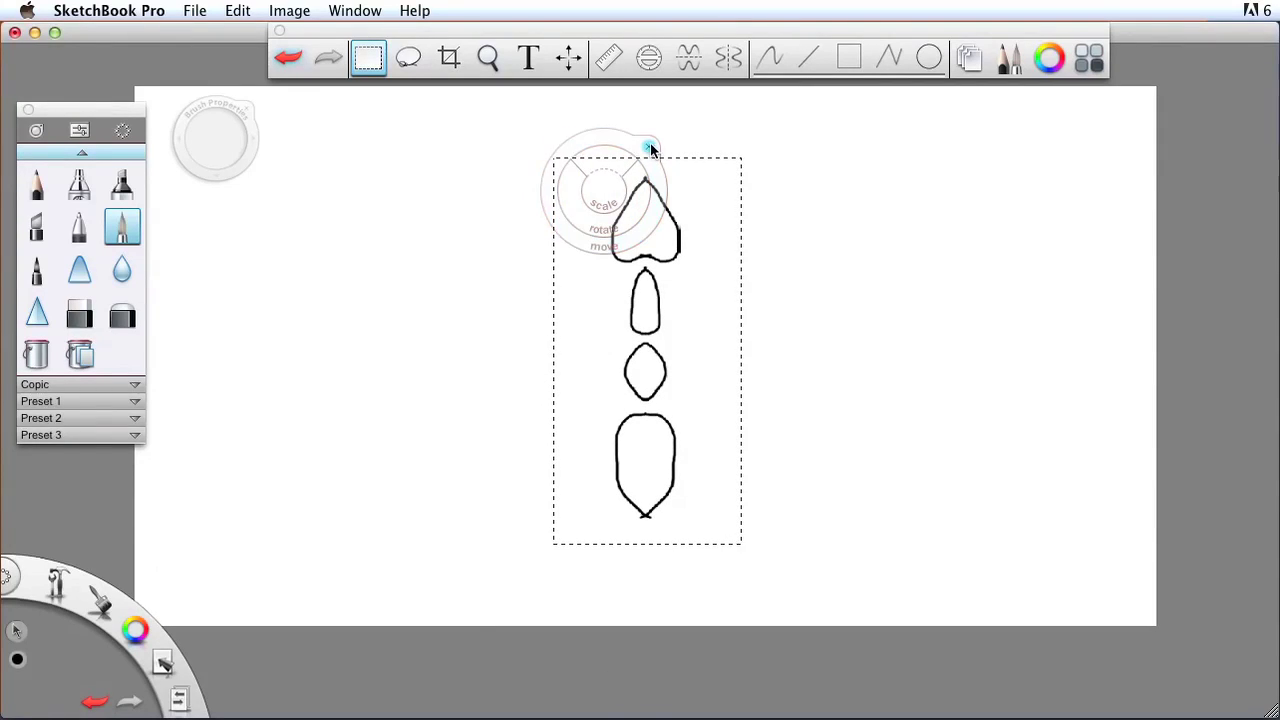
{"action": "left_click", "coordinate": [728, 58]}
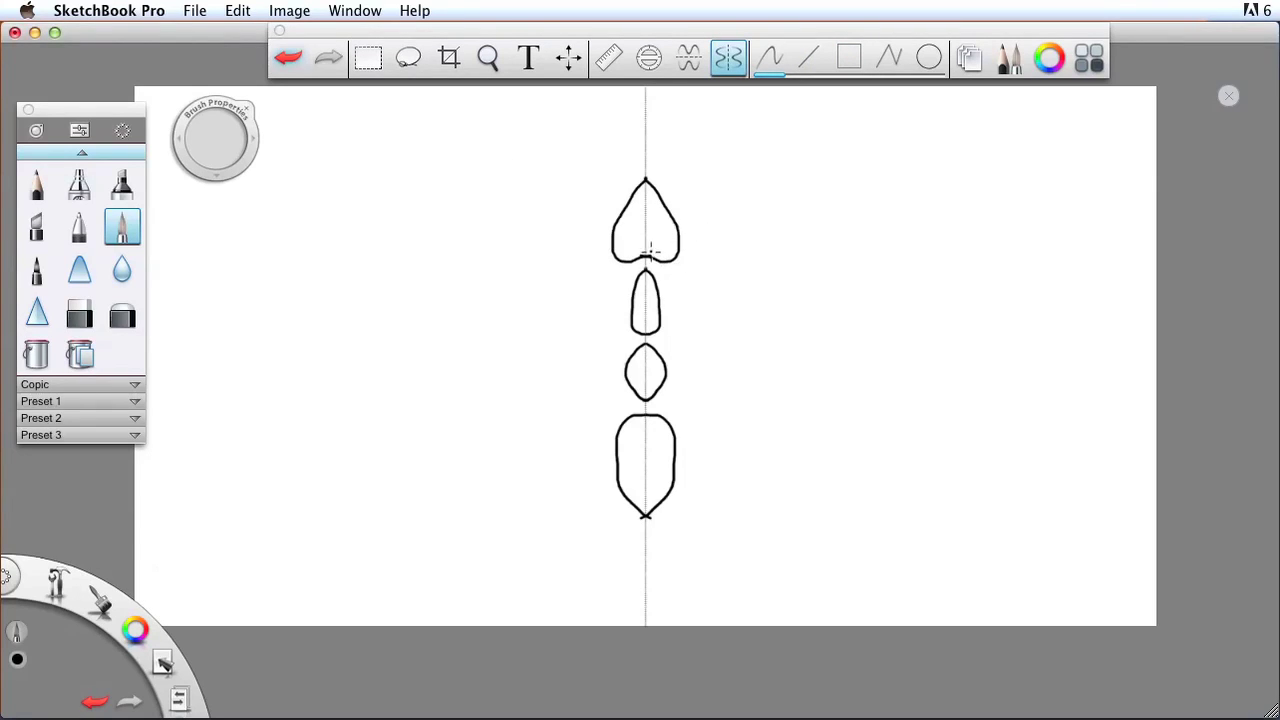
- Zoom in and draw mirrored necks linking head, thorax, oval segment and abdomen, then zoom out
{"action": "key", "text": "space"}
{"action": "left_click_drag", "start_coordinate": [590, 285], "coordinate": [777, 257]}
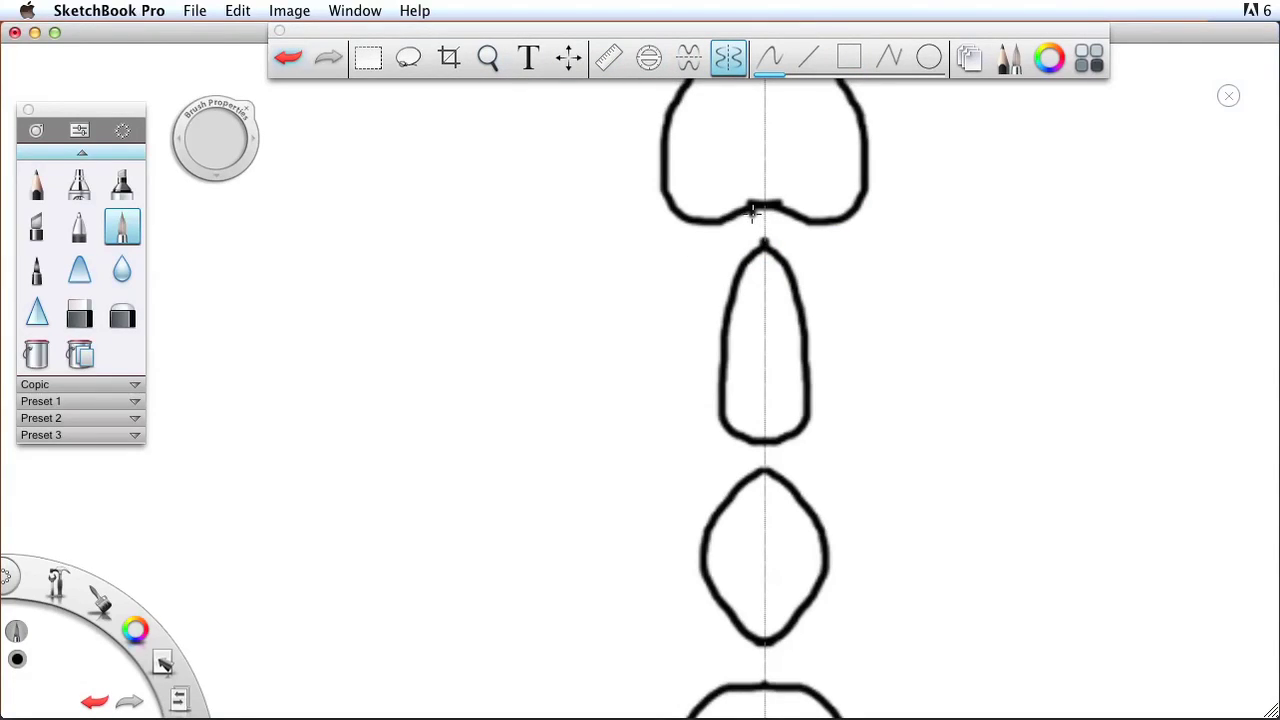
{"action": "left_click_drag", "start_coordinate": [760, 205], "coordinate": [758, 248]}
{"action": "left_click_drag", "start_coordinate": [748, 442], "coordinate": [749, 478]}
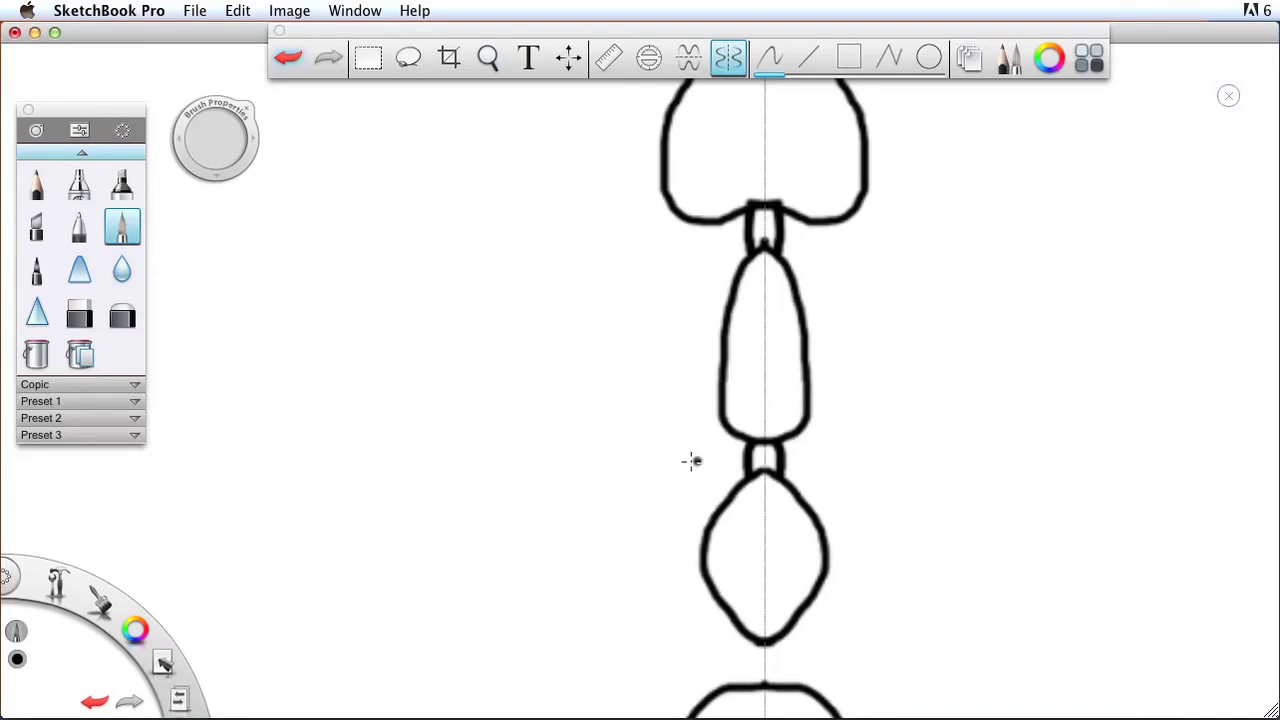
{"action": "key", "text": "space"}
{"action": "key", "text": "space"}
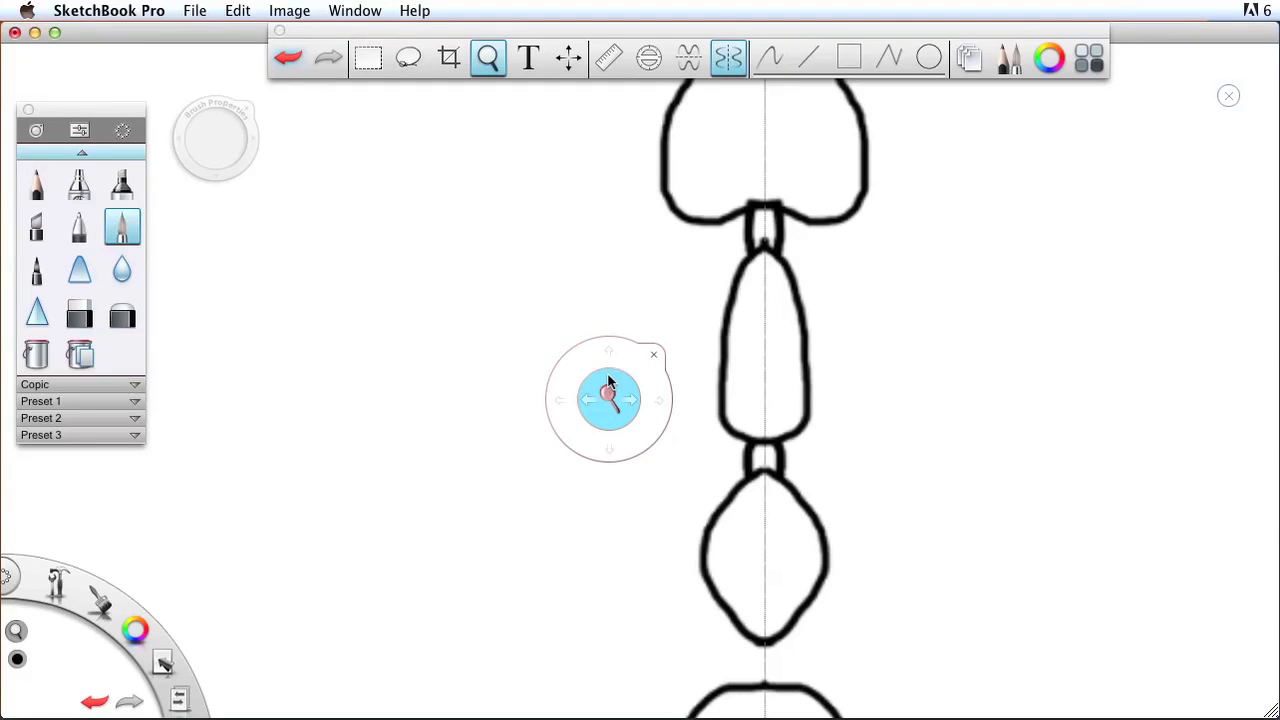
{"action": "mouse_move", "coordinate": [606, 440]}
{"action": "left_mouse_down"}
{"action": "mouse_move", "coordinate": [617, 328]}
{"action": "mouse_move", "coordinate": [586, 220]}
{"action": "mouse_move", "coordinate": [594, 114]}
{"action": "mouse_move", "coordinate": [578, 100]}
{"action": "left_mouse_up"}
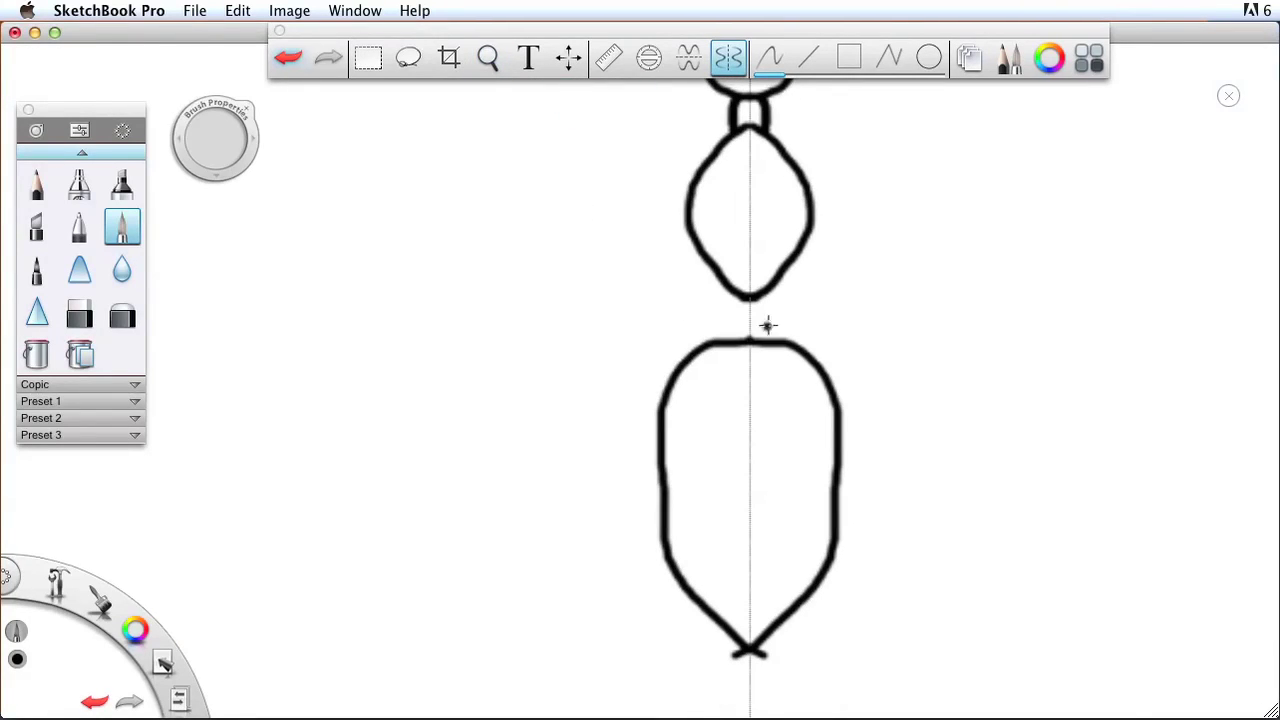
{"action": "left_click_drag", "start_coordinate": [740, 294], "coordinate": [733, 345]}
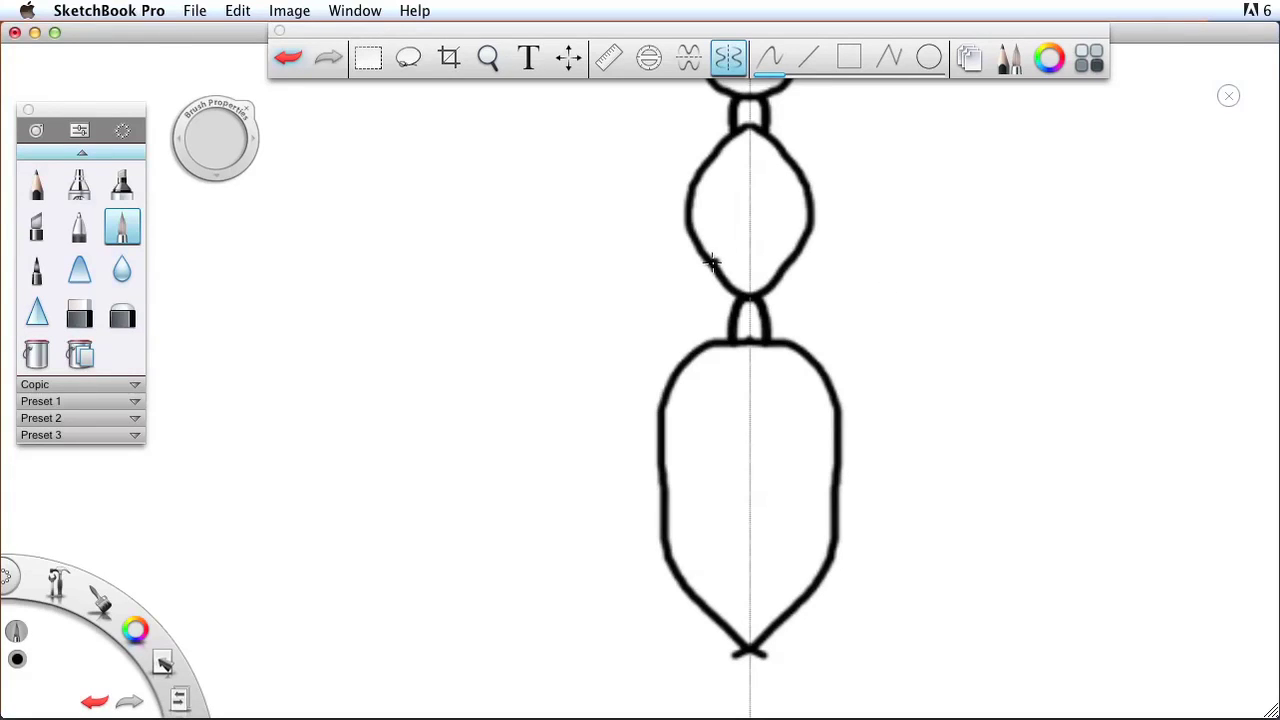
{"action": "key", "text": "space"}
{"action": "mouse_move", "coordinate": [700, 200]}
{"action": "left_mouse_down"}
{"action": "mouse_move", "coordinate": [563, 203]}
{"action": "mouse_move", "coordinate": [586, 240]}
{"action": "mouse_move", "coordinate": [491, 420]}
{"action": "left_mouse_up"}
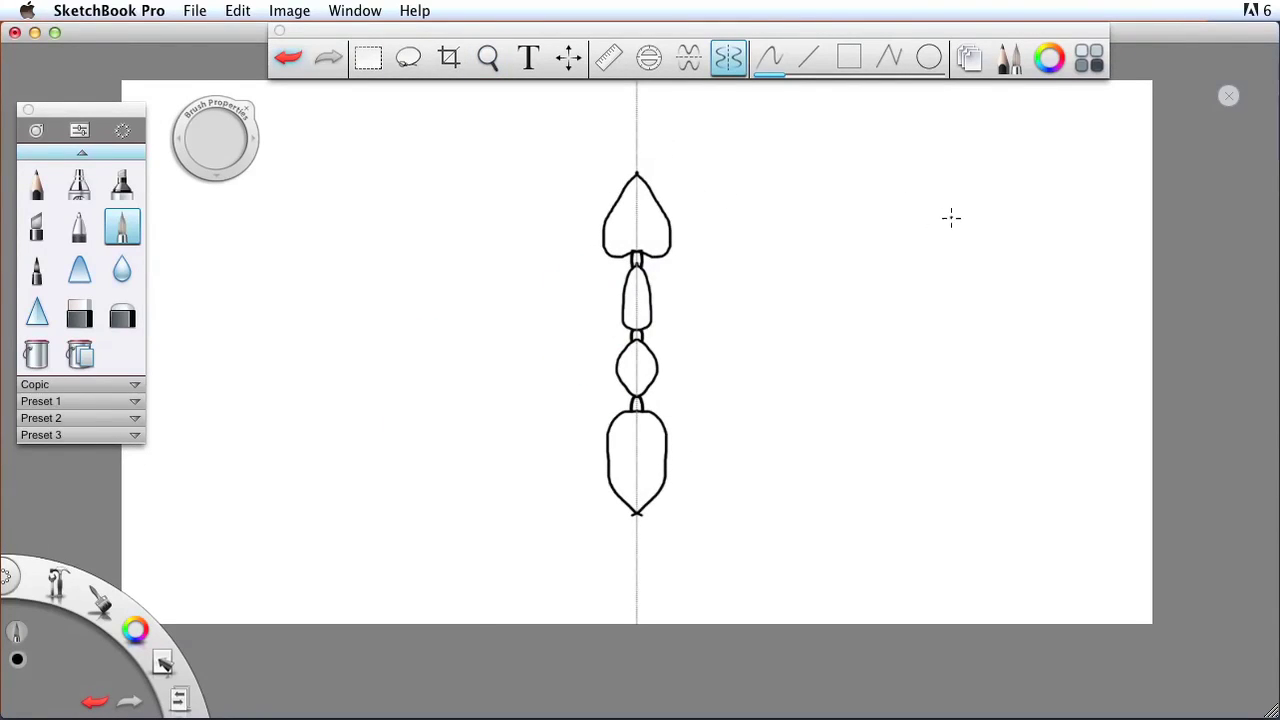
- Enlarge the brush and draw a thick mirrored curve pair beside the head, redrawing it thicker
{"action": "key", "text": "space"}
{"action": "mouse_move", "coordinate": [537, 316]}
{"action": "left_mouse_down"}
{"action": "mouse_move", "coordinate": [669, 326]}
{"action": "mouse_move", "coordinate": [580, 414]}
{"action": "mouse_move", "coordinate": [586, 434]}
{"action": "mouse_move", "coordinate": [604, 372]}
{"action": "left_mouse_up"}
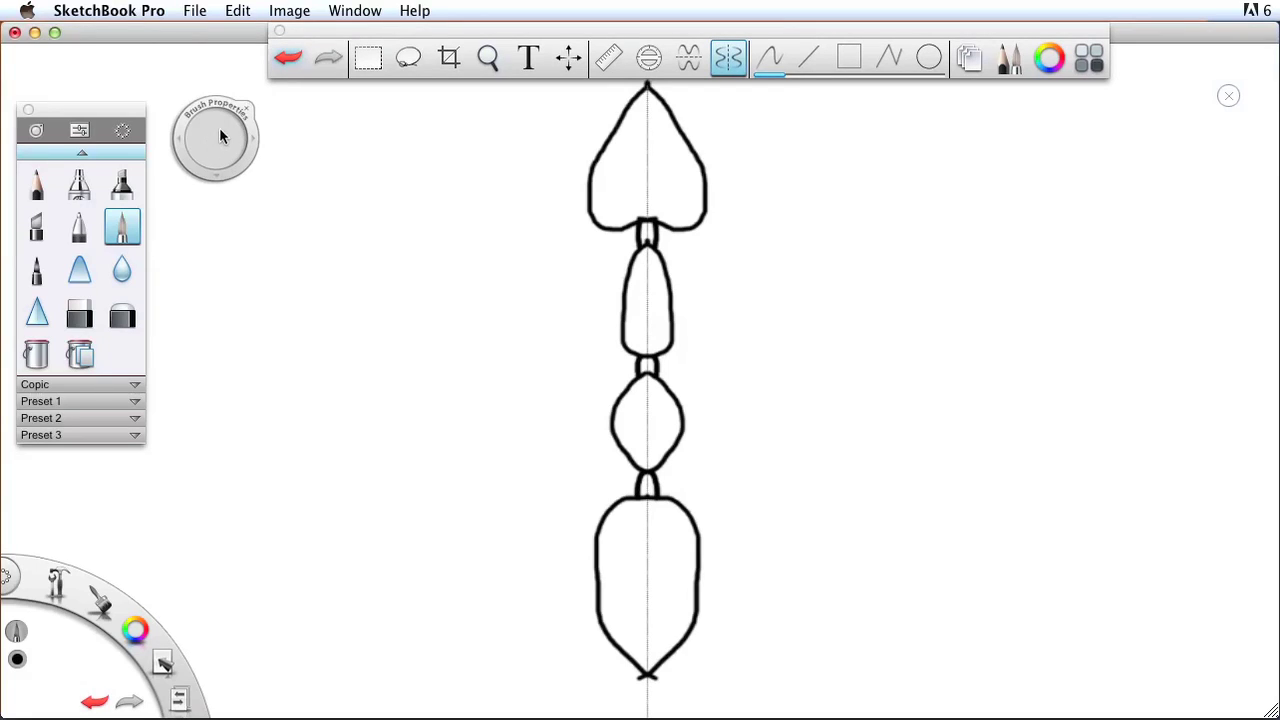
{"action": "left_click_drag", "start_coordinate": [217, 145], "coordinate": [241, 138]}
{"action": "left_click_drag", "start_coordinate": [527, 242], "coordinate": [370, 283]}
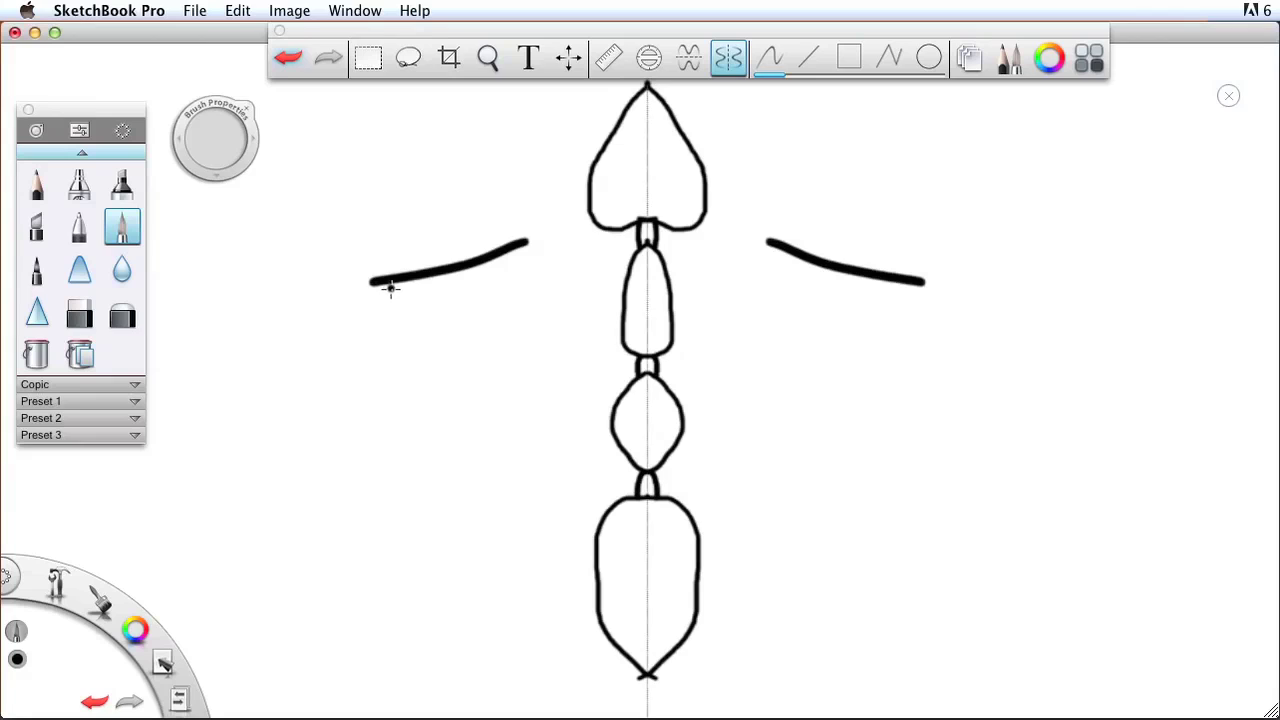
{"action": "key", "text": "super+z"}
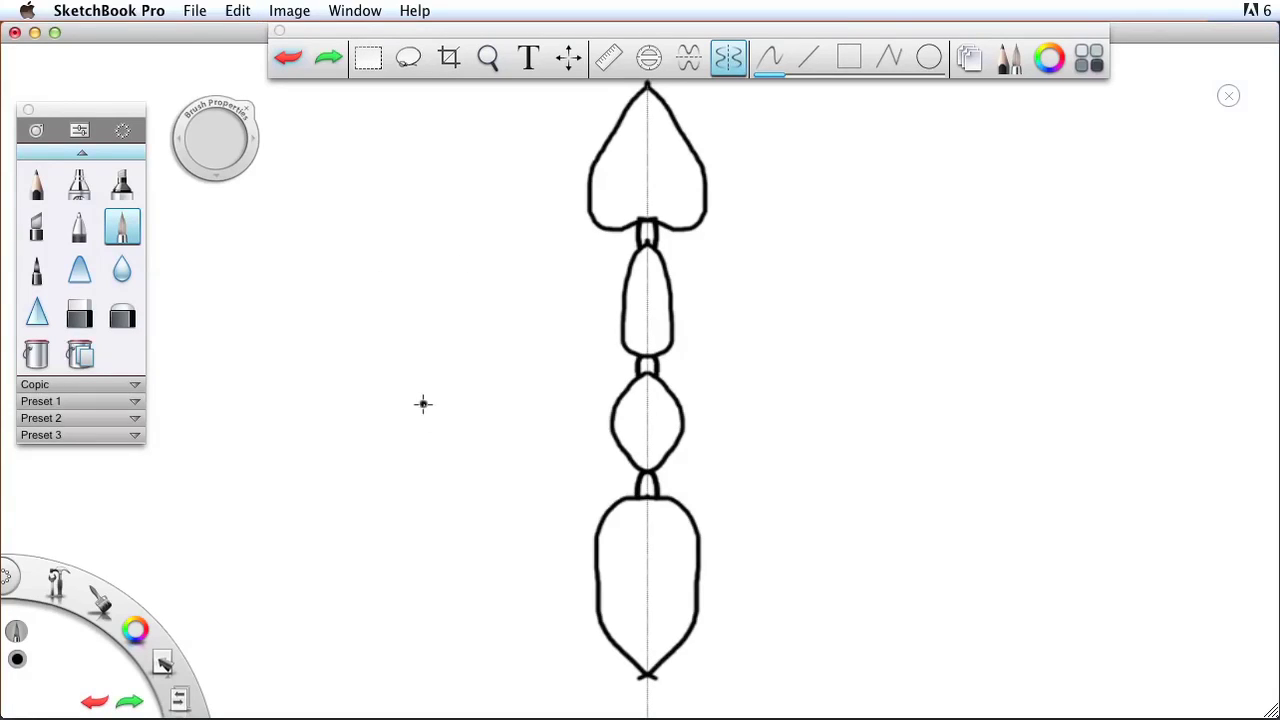
{"action": "mouse_move", "coordinate": [222, 149]}
{"action": "left_mouse_down"}
{"action": "mouse_move", "coordinate": [214, 140]}
{"action": "mouse_move", "coordinate": [226, 140]}
{"action": "left_mouse_up"}
{"action": "left_click_drag", "start_coordinate": [556, 290], "coordinate": [386, 180]}
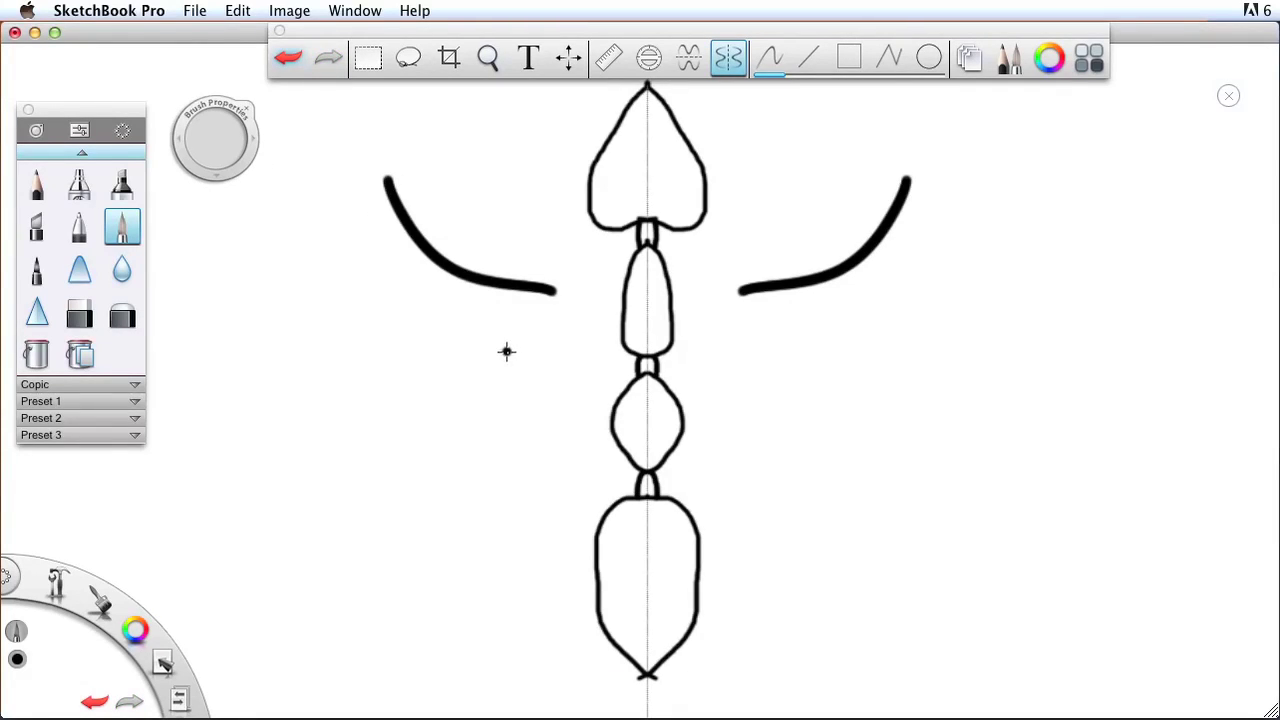
- Undo the head curves and draw three mirrored leg pairs from the thorax and oval segment
{"action": "key", "text": "super+z"}
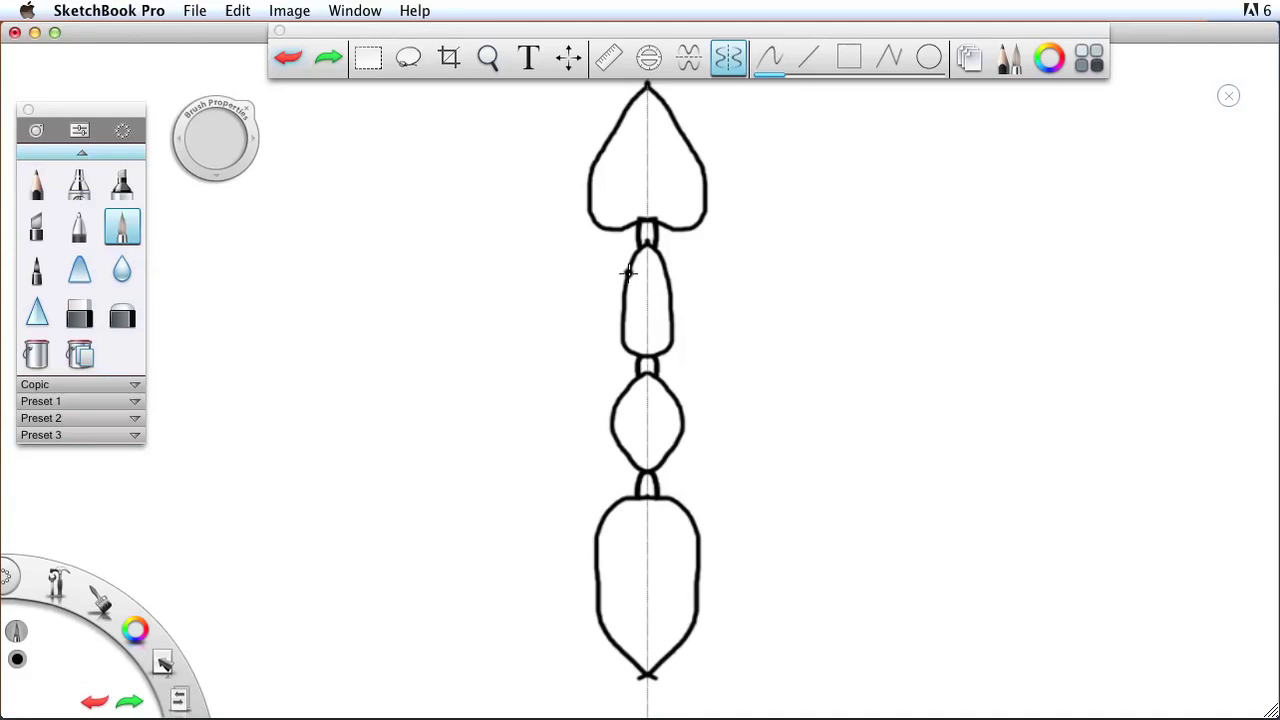
{"action": "mouse_move", "coordinate": [628, 272]}
{"action": "left_mouse_down"}
{"action": "mouse_move", "coordinate": [542, 294]}
{"action": "mouse_move", "coordinate": [503, 285]}
{"action": "mouse_move", "coordinate": [490, 266]}
{"action": "mouse_move", "coordinate": [427, 265]}
{"action": "mouse_move", "coordinate": [388, 232]}
{"action": "mouse_move", "coordinate": [380, 186]}
{"action": "left_mouse_up"}
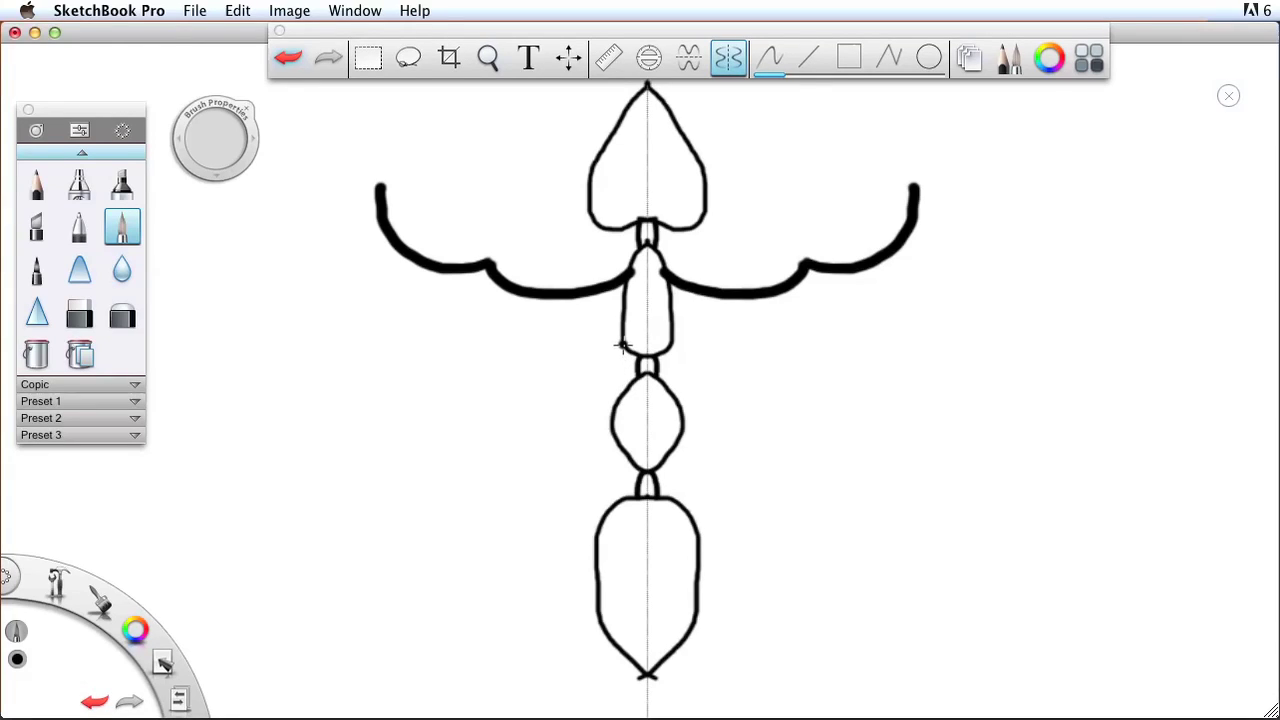
{"action": "mouse_move", "coordinate": [624, 348]}
{"action": "left_mouse_down"}
{"action": "mouse_move", "coordinate": [549, 373]}
{"action": "mouse_move", "coordinate": [504, 364]}
{"action": "mouse_move", "coordinate": [515, 363]}
{"action": "mouse_move", "coordinate": [427, 406]}
{"action": "mouse_move", "coordinate": [356, 418]}
{"action": "mouse_move", "coordinate": [315, 406]}
{"action": "left_mouse_up"}
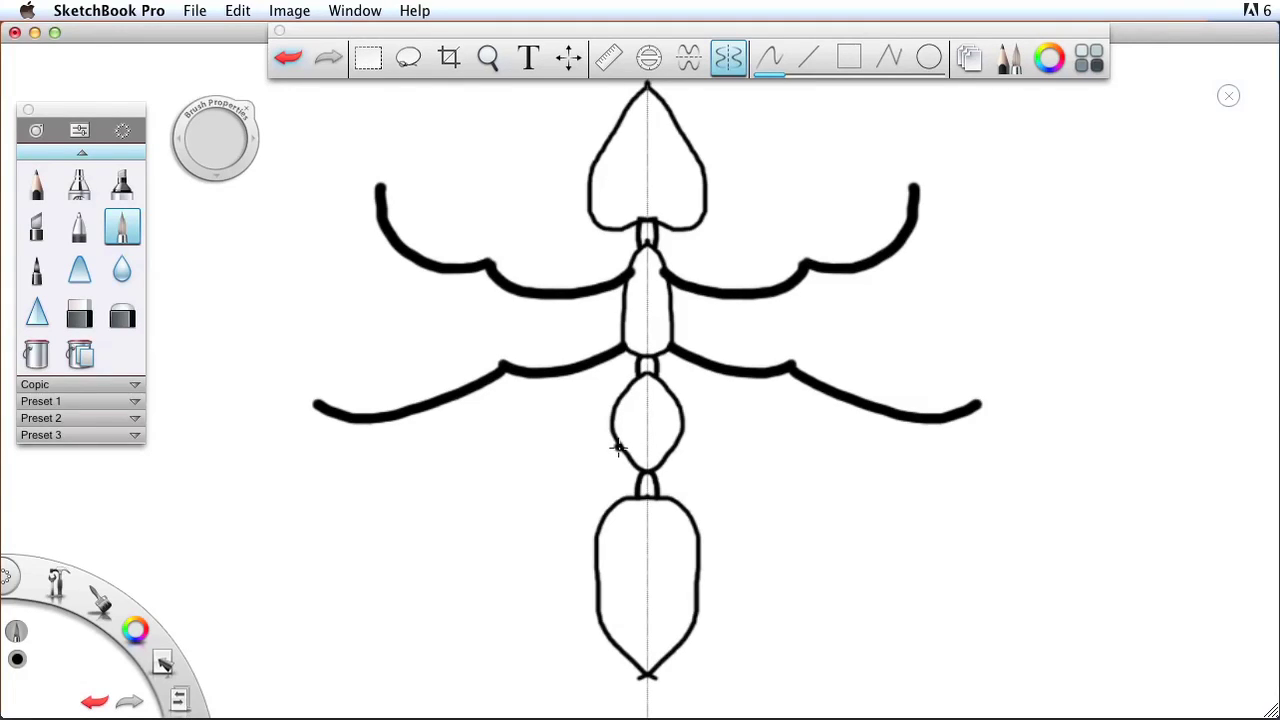
{"action": "mouse_move", "coordinate": [619, 448]}
{"action": "left_mouse_down"}
{"action": "mouse_move", "coordinate": [558, 480]}
{"action": "mouse_move", "coordinate": [513, 469]}
{"action": "mouse_move", "coordinate": [424, 533]}
{"action": "mouse_move", "coordinate": [343, 544]}
{"action": "left_mouse_up"}
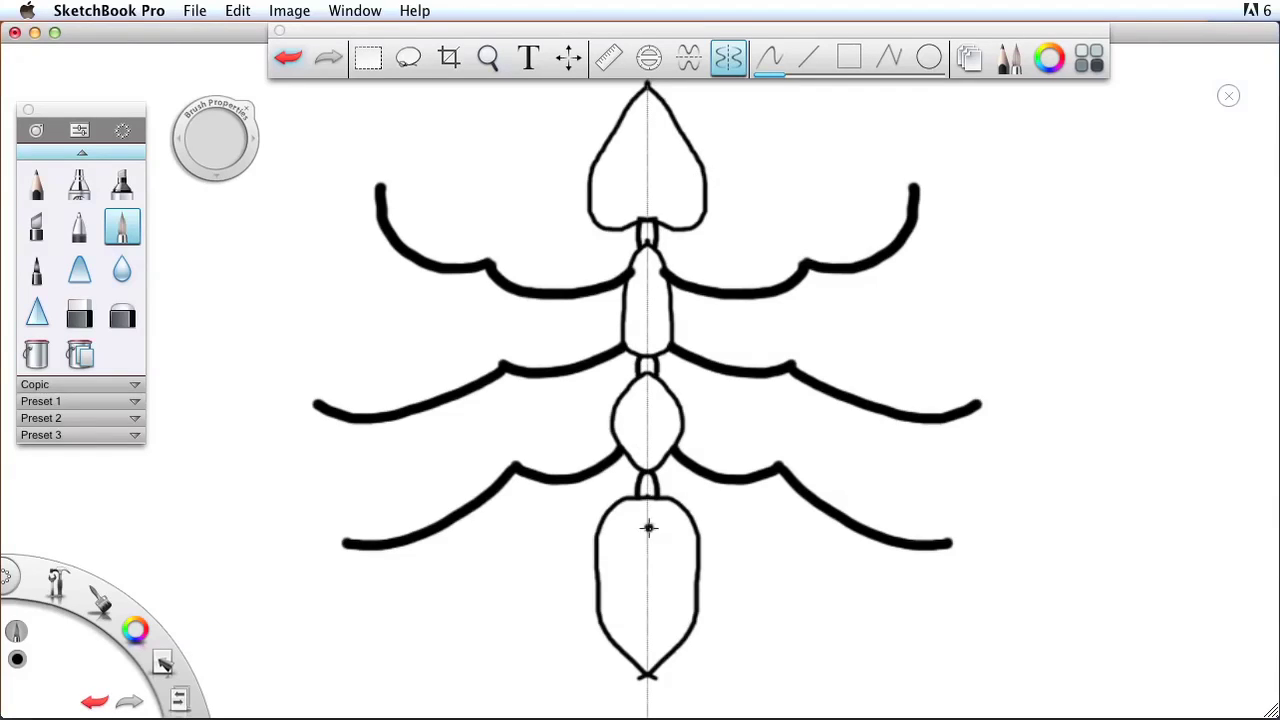
- Use the Paint Bucket to fill the head, necks, thorax, oval segment and abdomen black
{"action": "left_click", "coordinate": [35, 358]}
{"action": "left_click", "coordinate": [640, 145]}
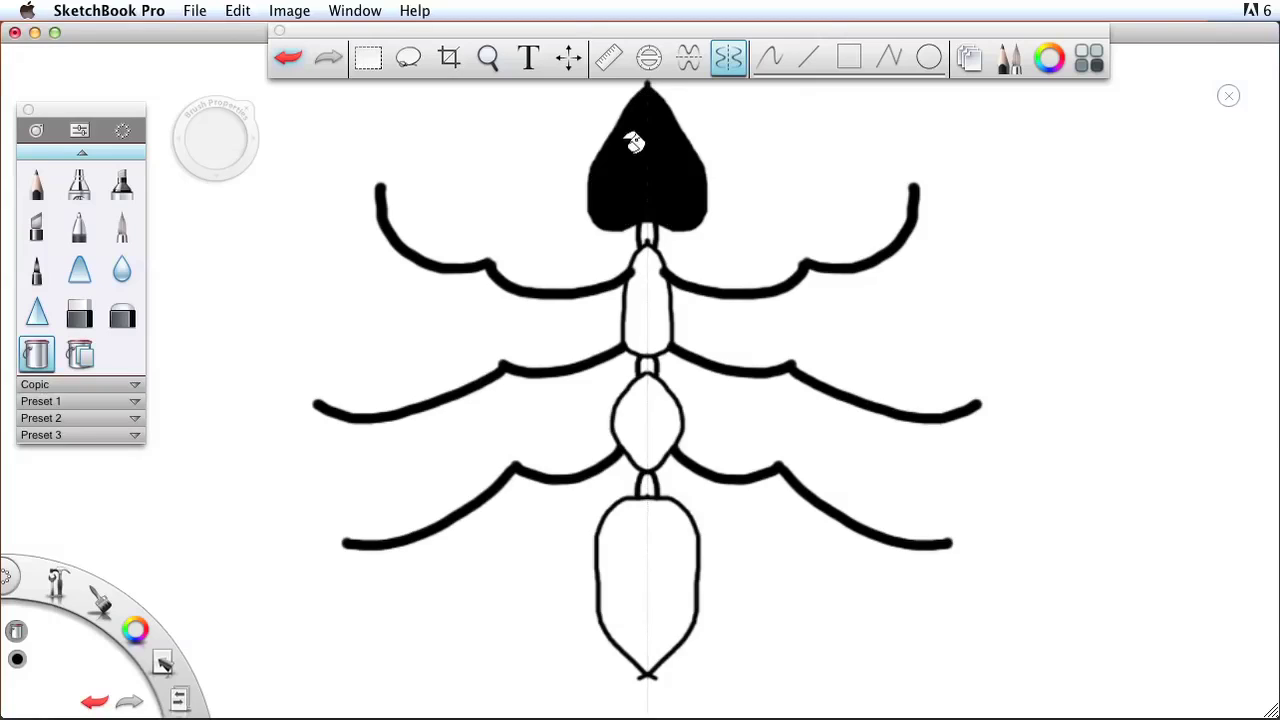
{"action": "left_click", "coordinate": [647, 238]}
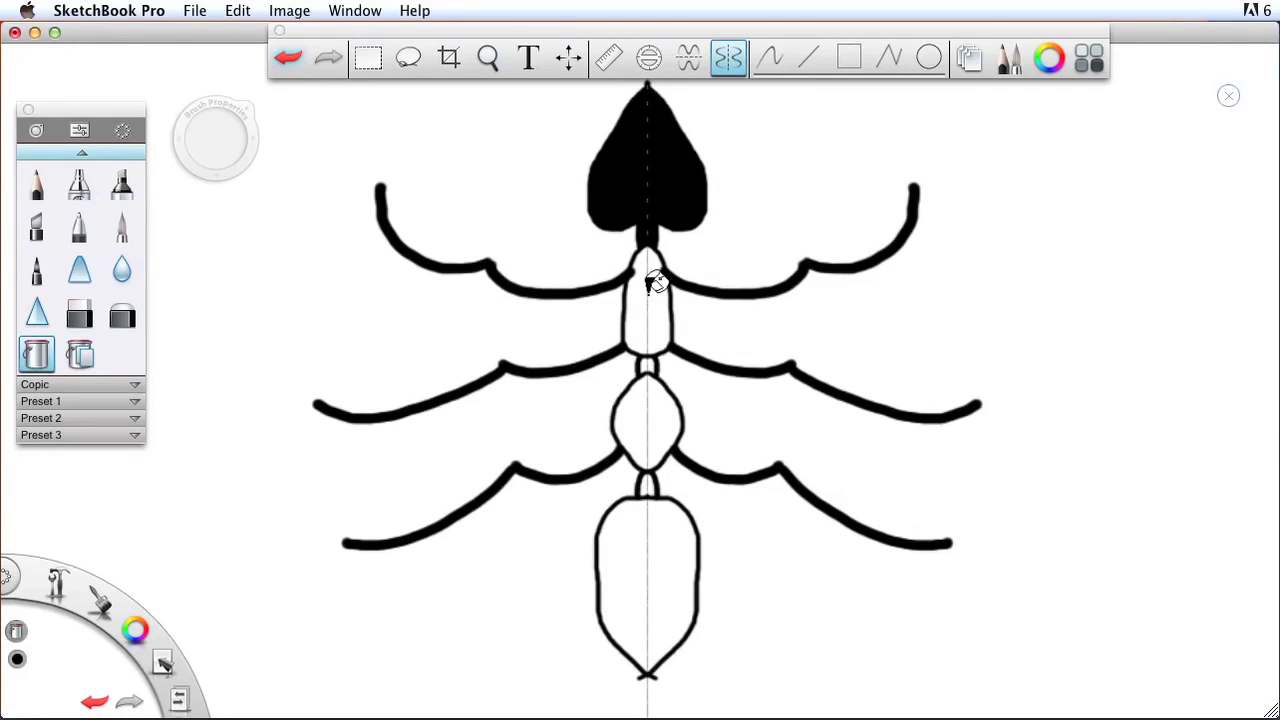
{"action": "left_click", "coordinate": [665, 289]}
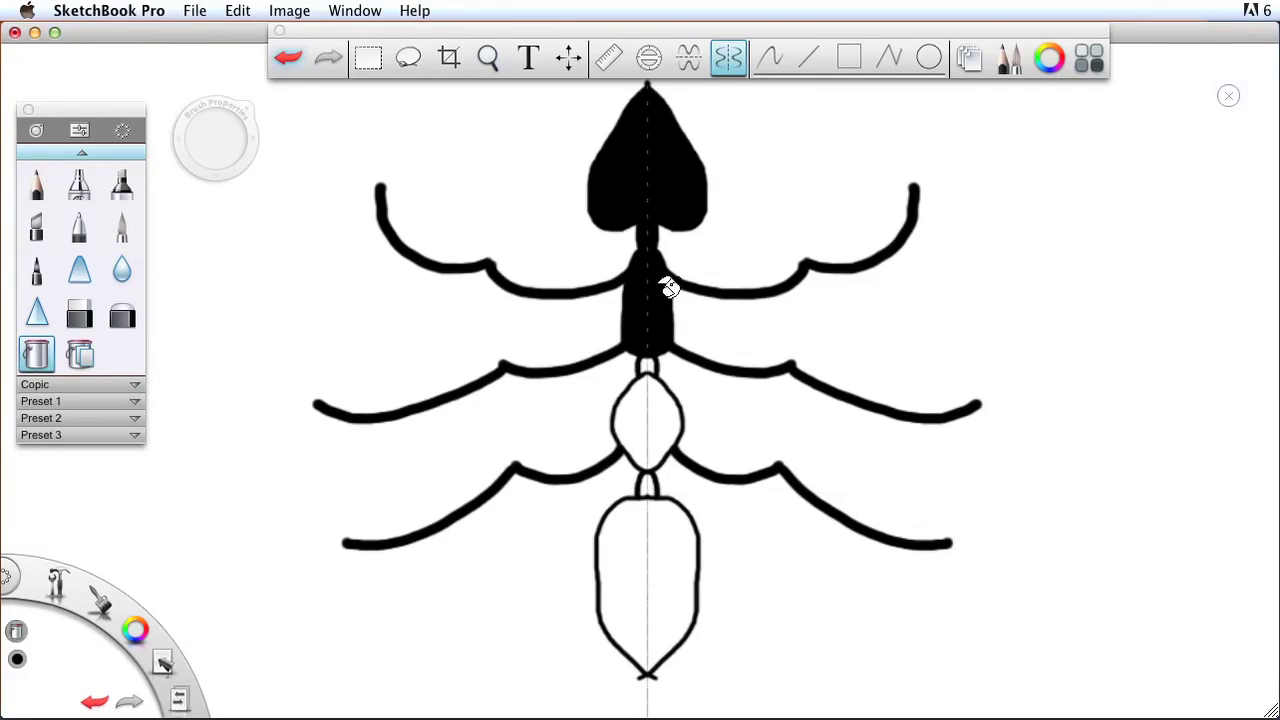
{"action": "left_click", "coordinate": [647, 367]}
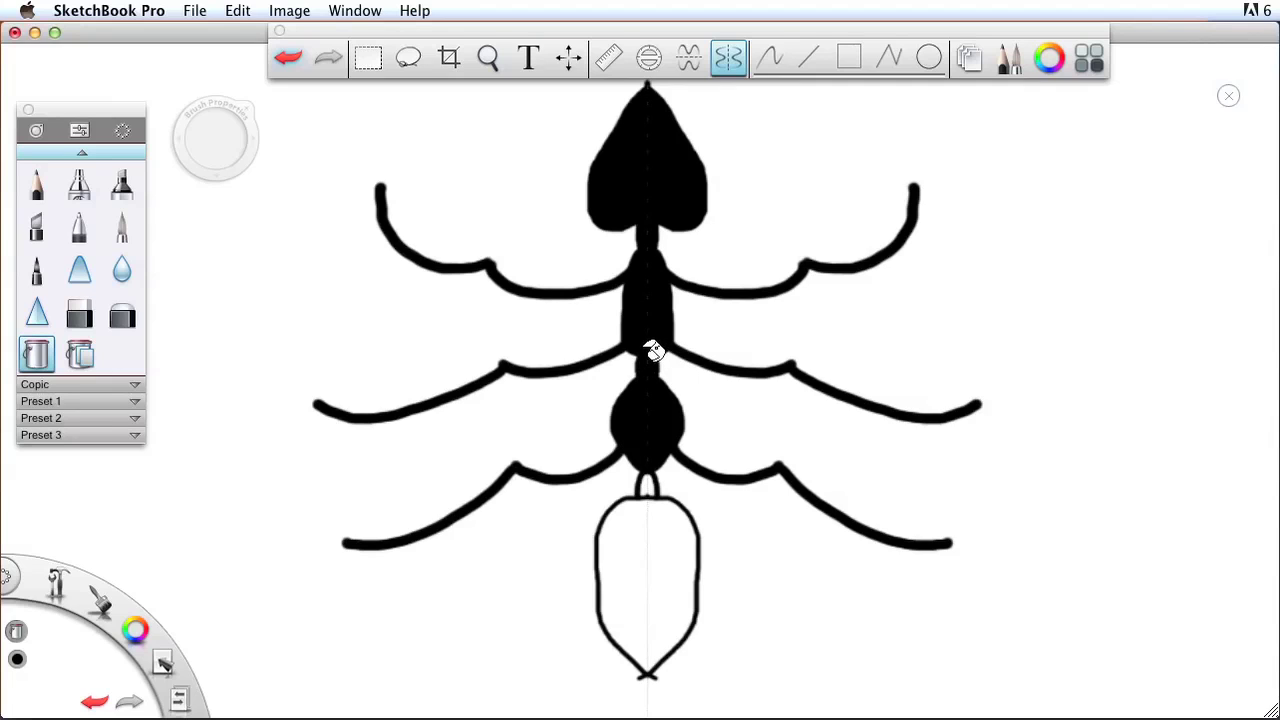
{"action": "left_click", "coordinate": [650, 485]}
{"action": "left_click", "coordinate": [668, 508]}
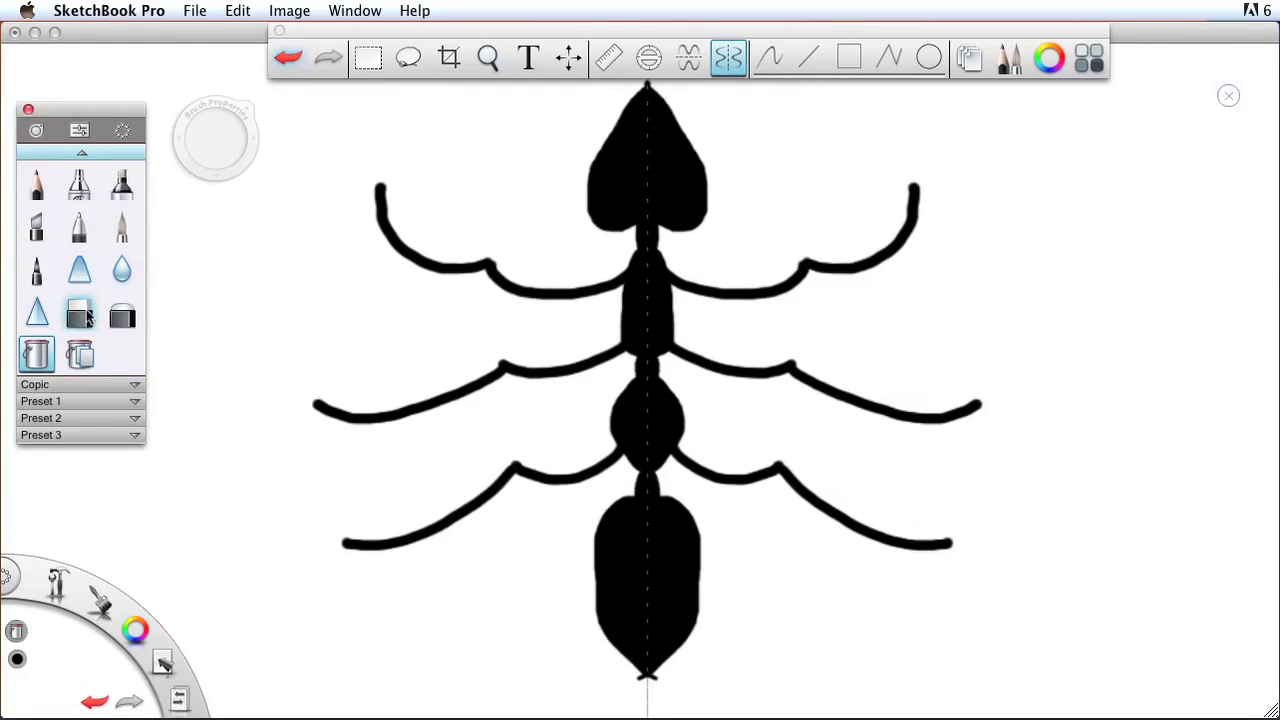
- Zoom in and erase along the front left leg's tip with a 2.8 Hard Eraser to taper it
{"action": "left_click", "coordinate": [88, 318]}
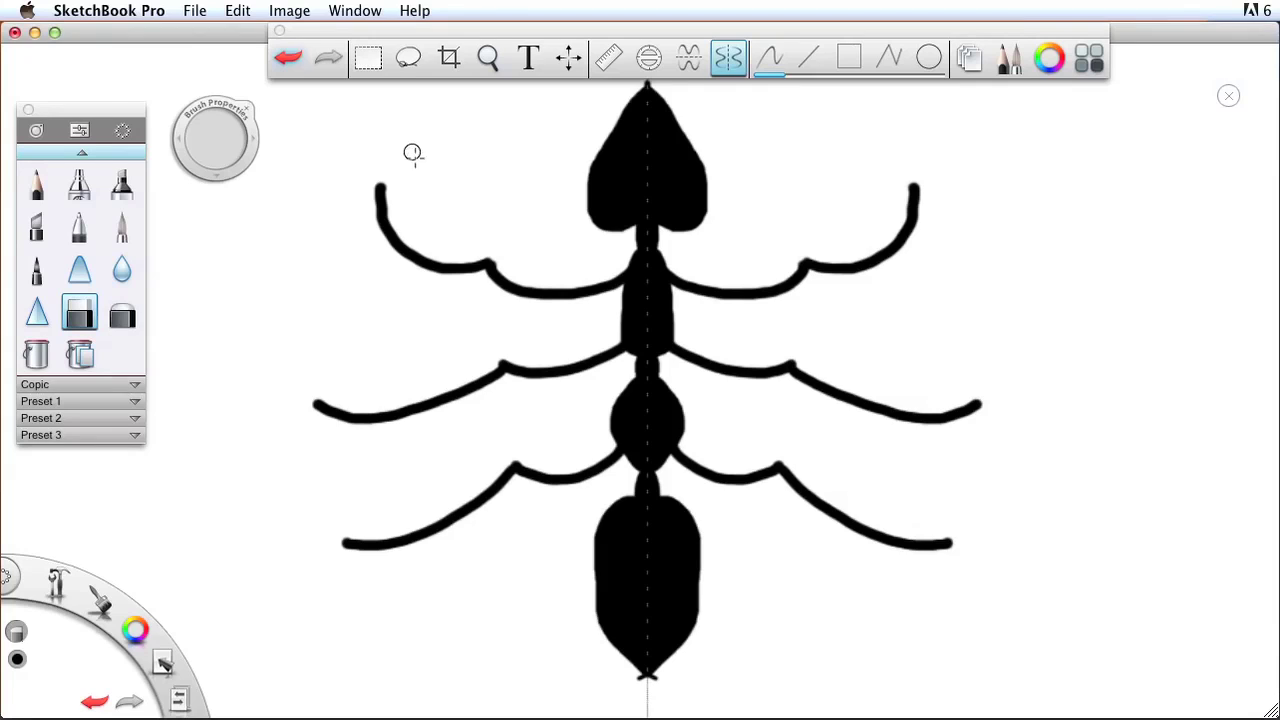
{"action": "key", "text": "space"}
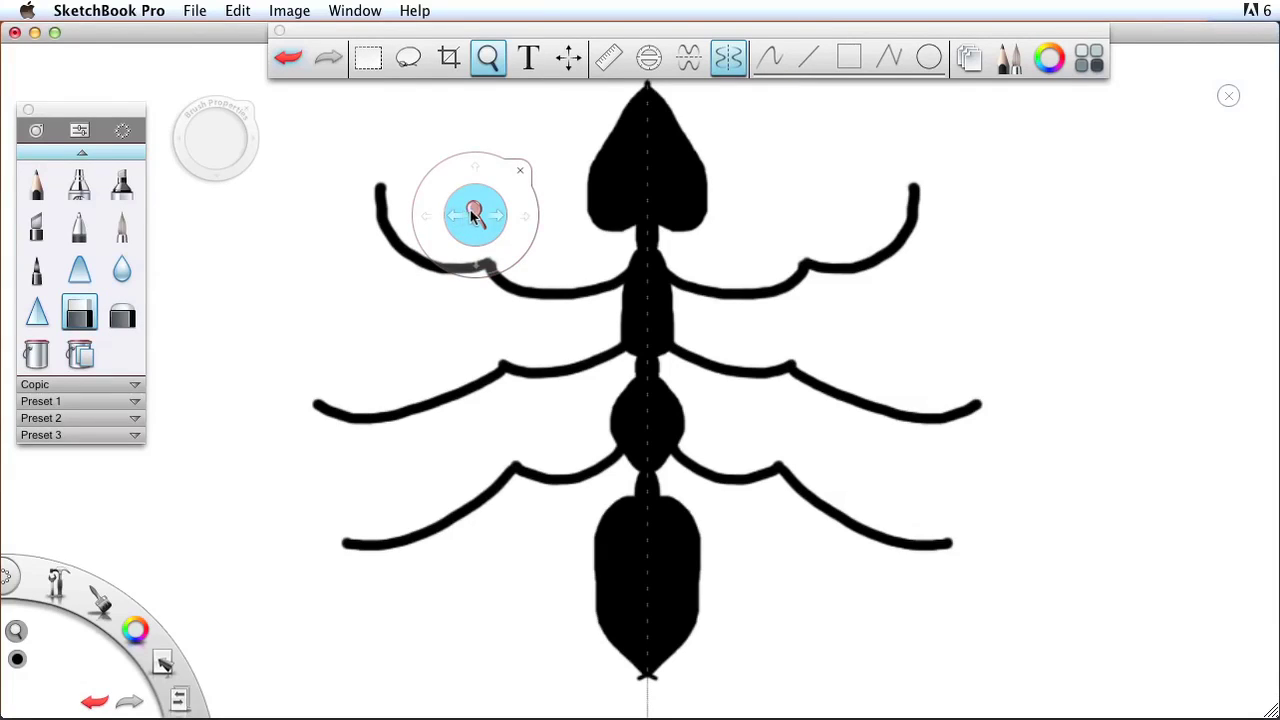
{"action": "key", "text": "space"}
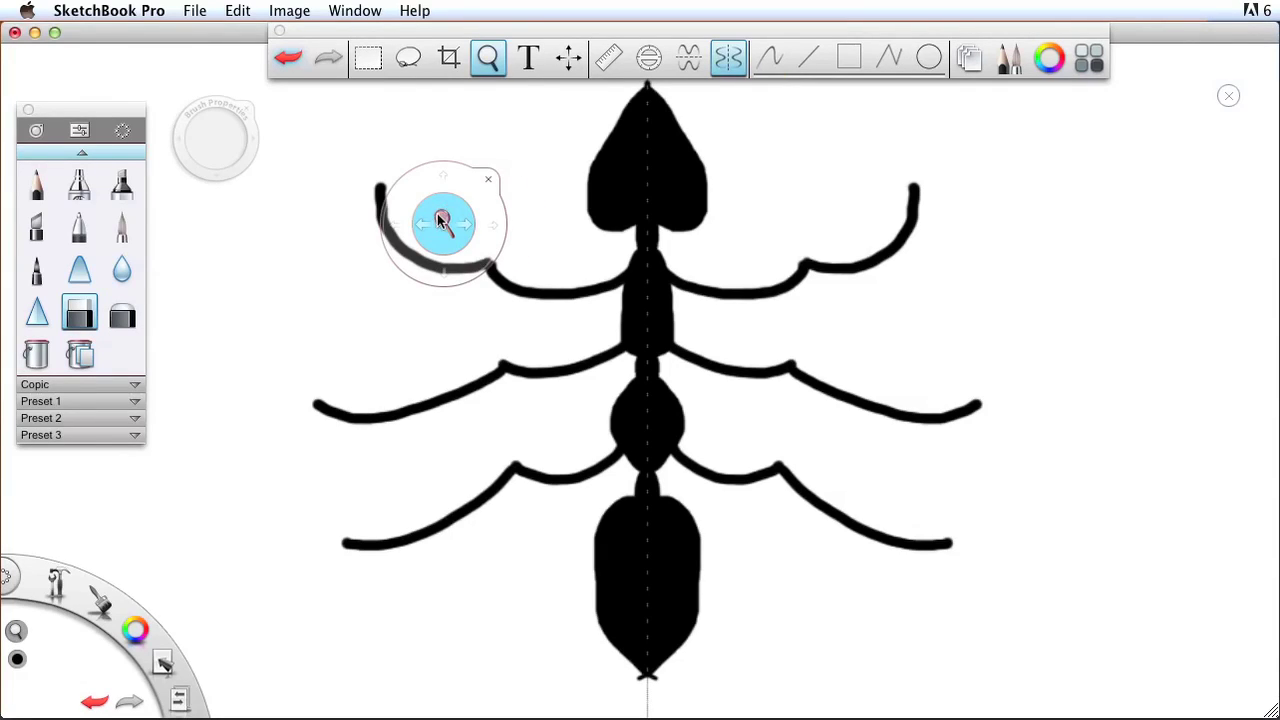
{"action": "left_click_drag", "start_coordinate": [444, 227], "coordinate": [614, 193]}
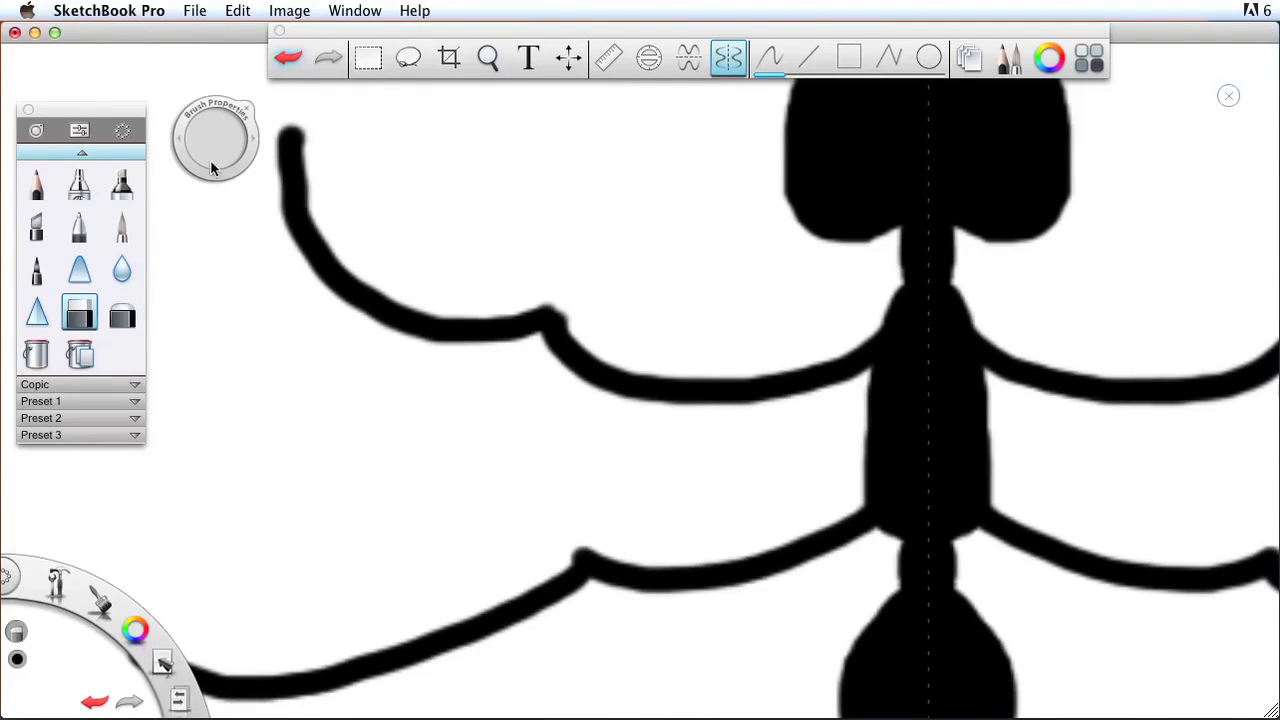
{"action": "mouse_move", "coordinate": [235, 145]}
{"action": "left_mouse_down"}
{"action": "mouse_move", "coordinate": [168, 174]}
{"action": "mouse_move", "coordinate": [183, 169]}
{"action": "left_mouse_up"}
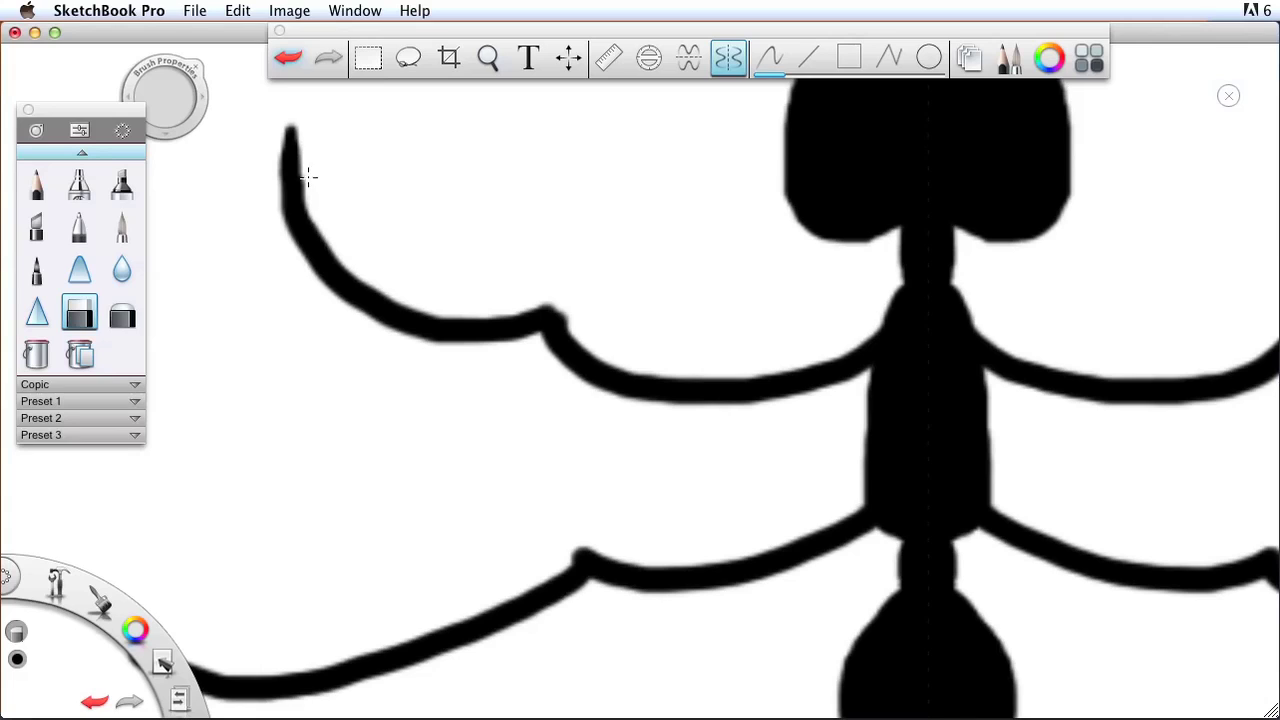
{"action": "left_click_drag", "start_coordinate": [304, 164], "coordinate": [314, 207]}
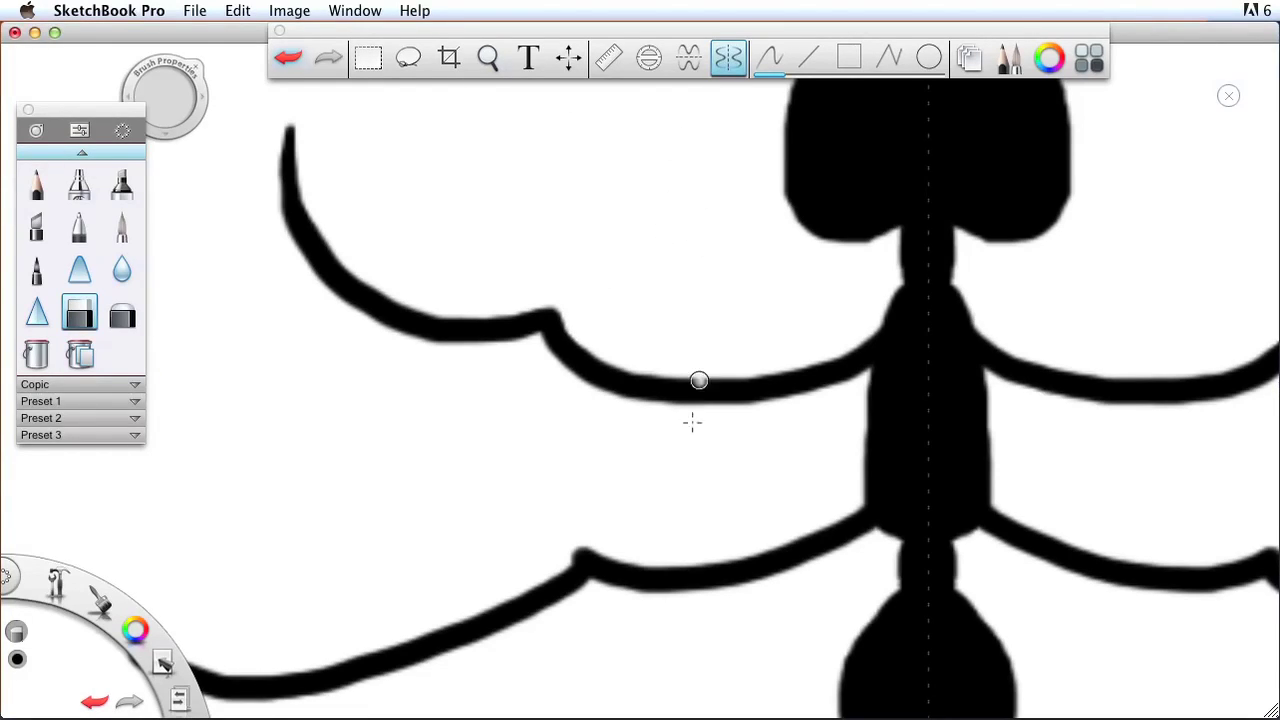
- Erase the spike at the middle left leg's bend
{"action": "key", "text": "space"}
{"action": "key", "text": "space"}
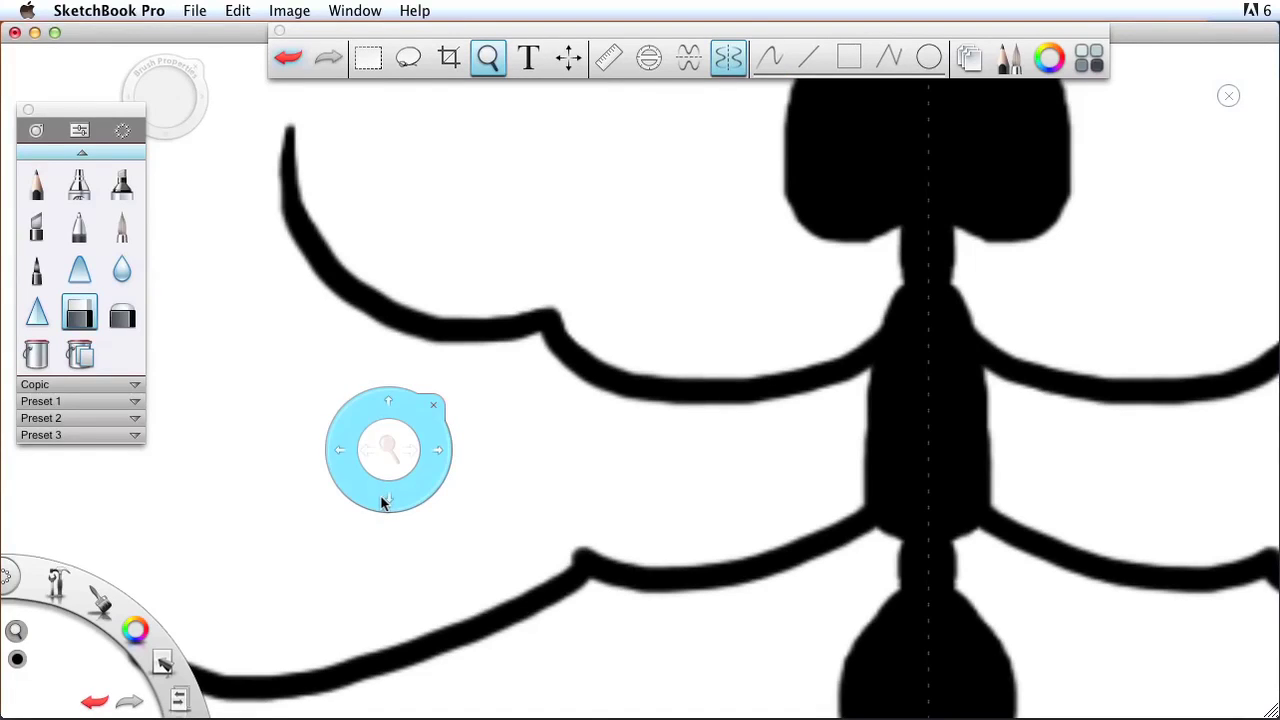
{"action": "left_click_drag", "start_coordinate": [378, 498], "coordinate": [614, 286]}
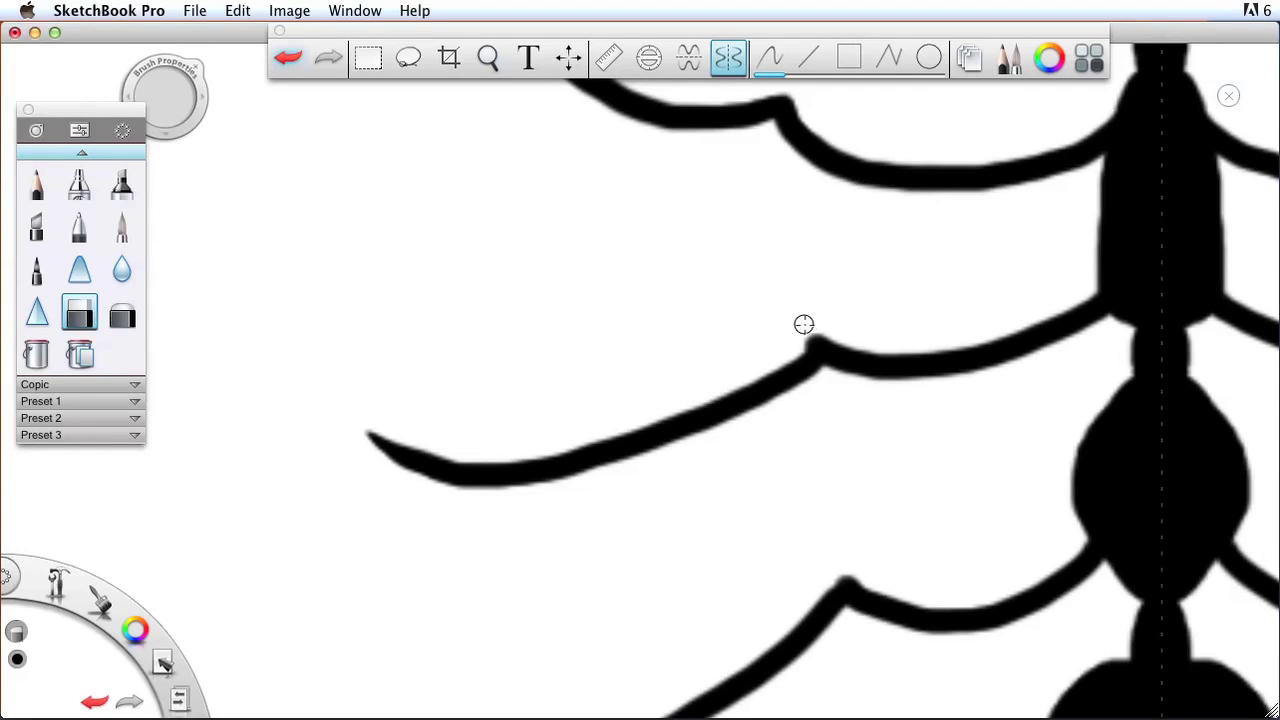
{"action": "mouse_move", "coordinate": [818, 328]}
{"action": "left_mouse_down"}
{"action": "mouse_move", "coordinate": [790, 349]}
{"action": "mouse_move", "coordinate": [832, 323]}
{"action": "left_mouse_up"}
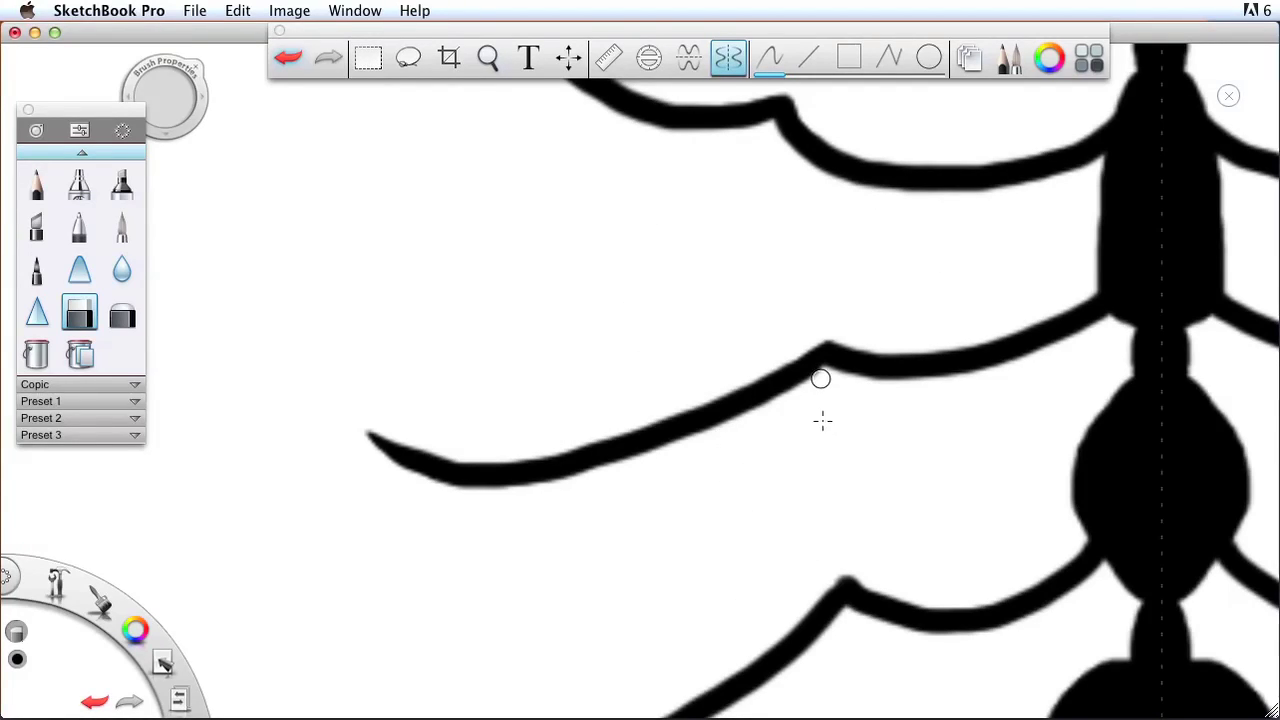
- Taper the leg's rounded left end into a thin, sharp point with the eraser
{"action": "key", "text": "space"}
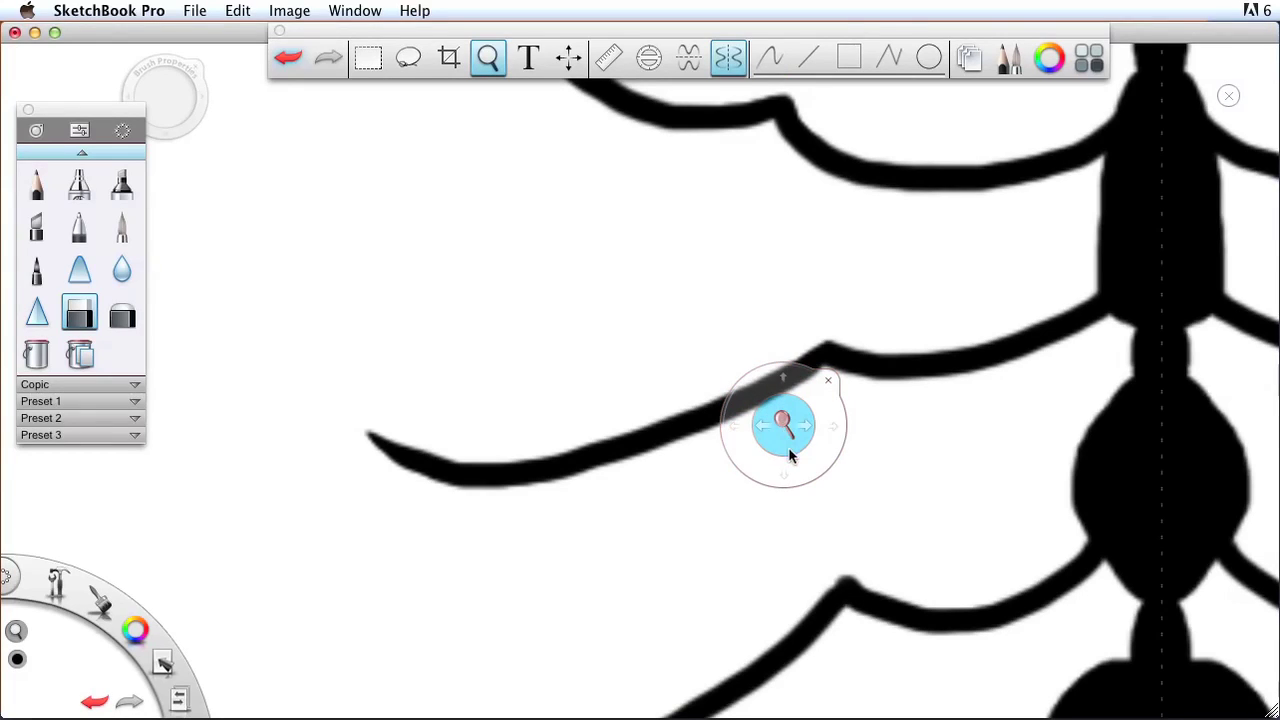
{"action": "mouse_move", "coordinate": [783, 480]}
{"action": "left_mouse_down"}
{"action": "mouse_move", "coordinate": [786, 186]}
{"action": "mouse_move", "coordinate": [771, 114]}
{"action": "left_mouse_up"}
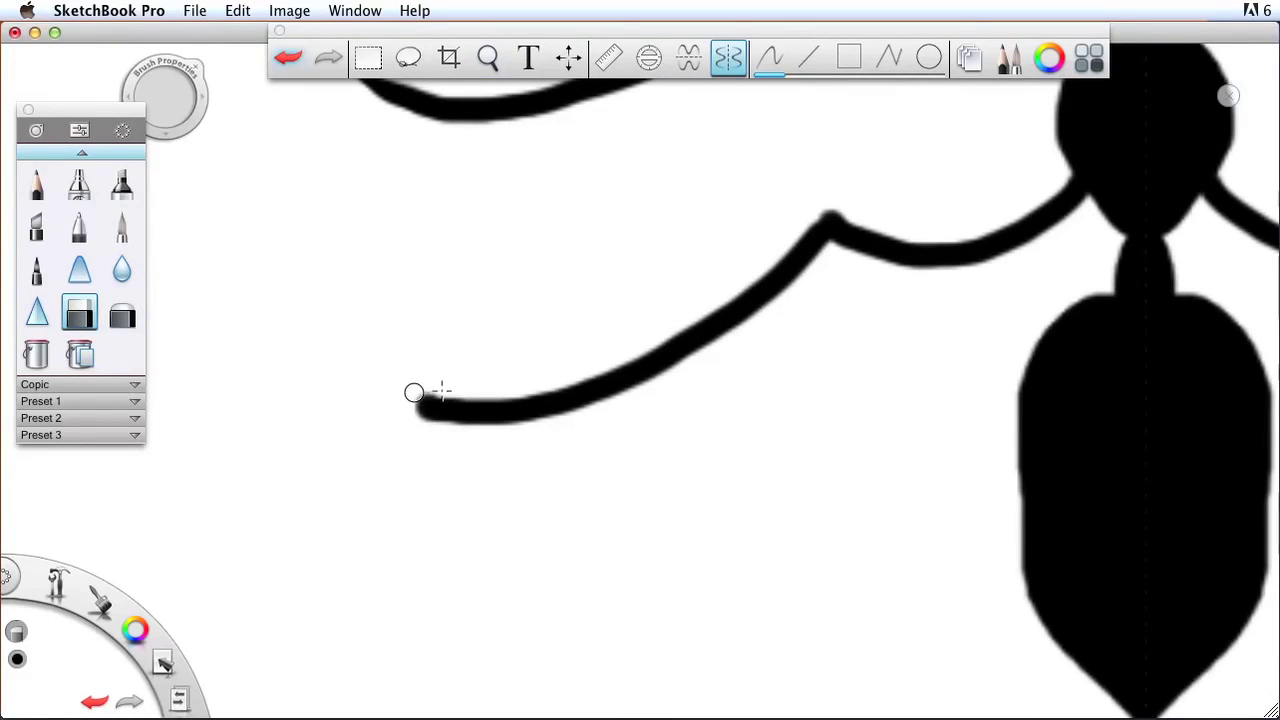
{"action": "mouse_move", "coordinate": [435, 397]}
{"action": "left_mouse_down"}
{"action": "mouse_move", "coordinate": [482, 378]}
{"action": "mouse_move", "coordinate": [396, 403]}
{"action": "mouse_move", "coordinate": [520, 377]}
{"action": "mouse_move", "coordinate": [405, 423]}
{"action": "mouse_move", "coordinate": [531, 431]}
{"action": "mouse_move", "coordinate": [446, 424]}
{"action": "left_mouse_up"}
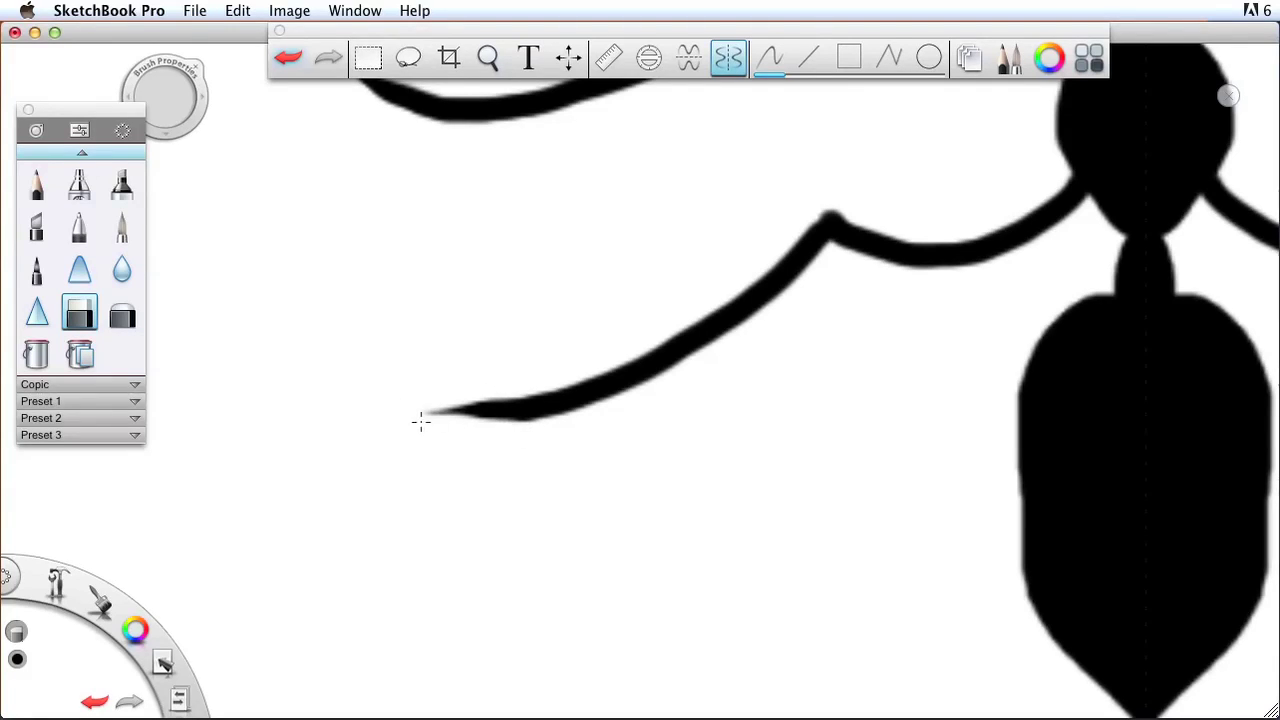
{"action": "key", "text": "super+z"}
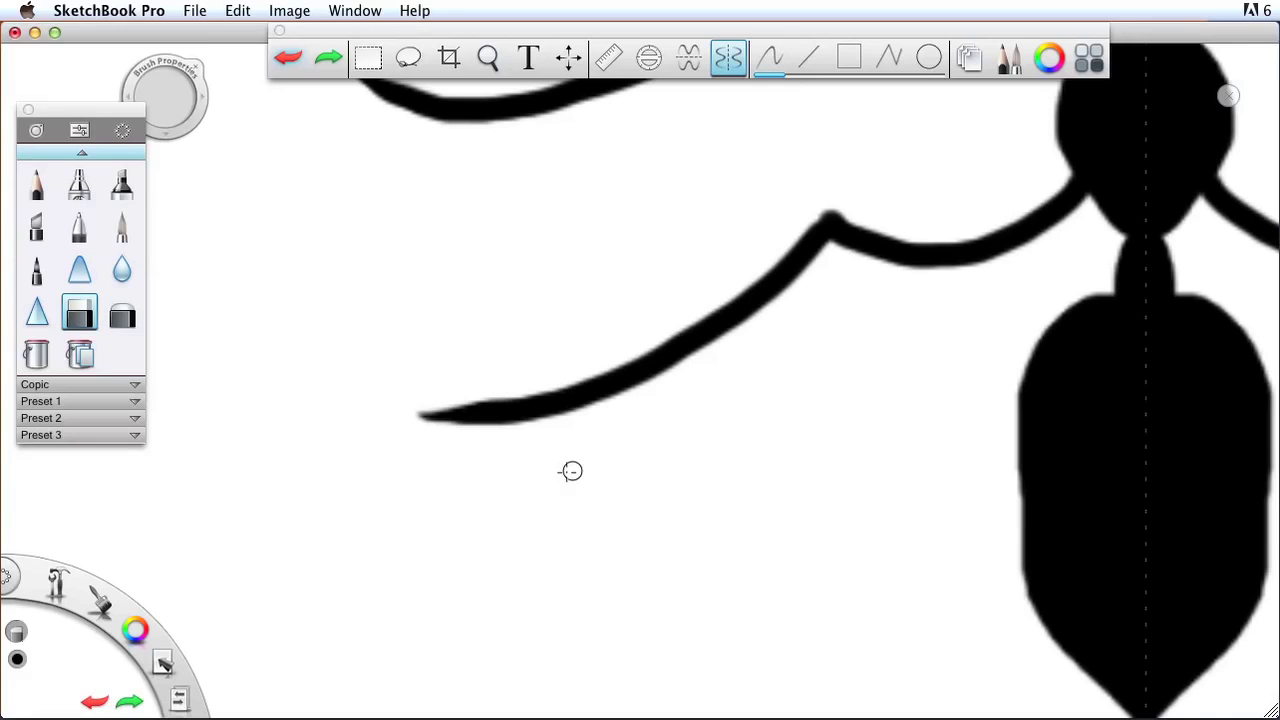
{"action": "left_click_drag", "start_coordinate": [463, 400], "coordinate": [457, 397]}
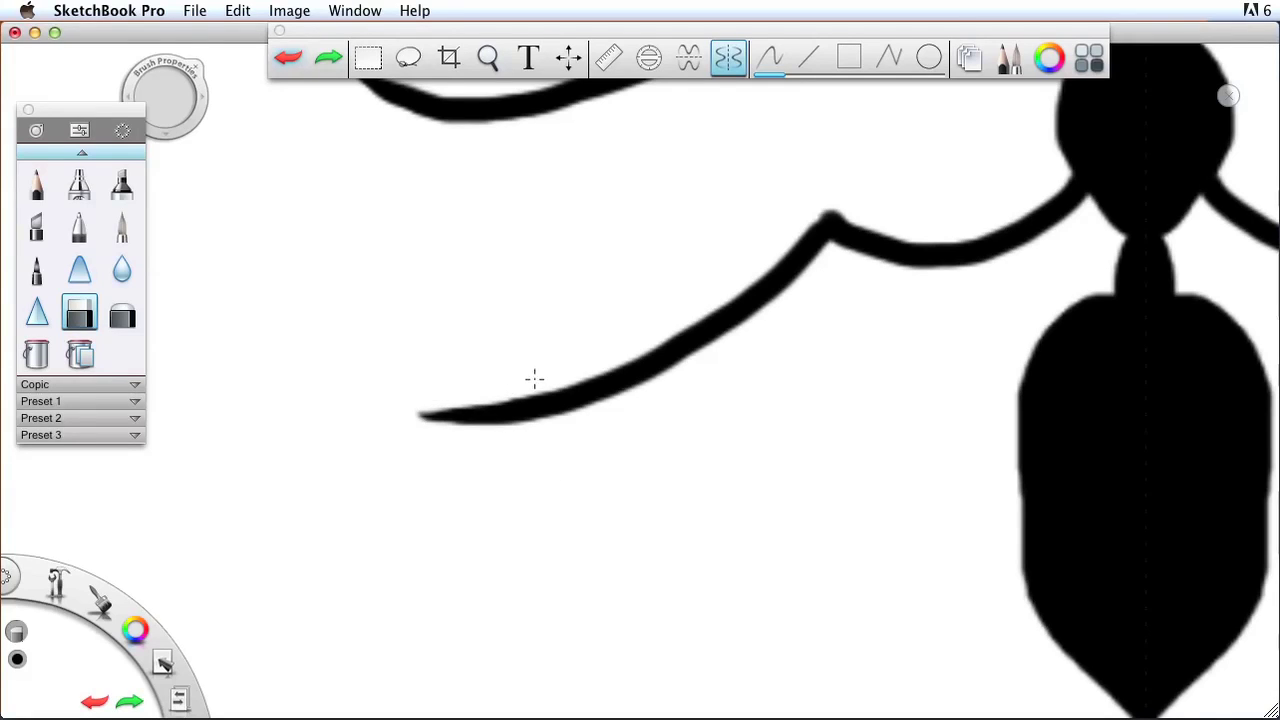
{"action": "left_click", "coordinate": [642, 337]}
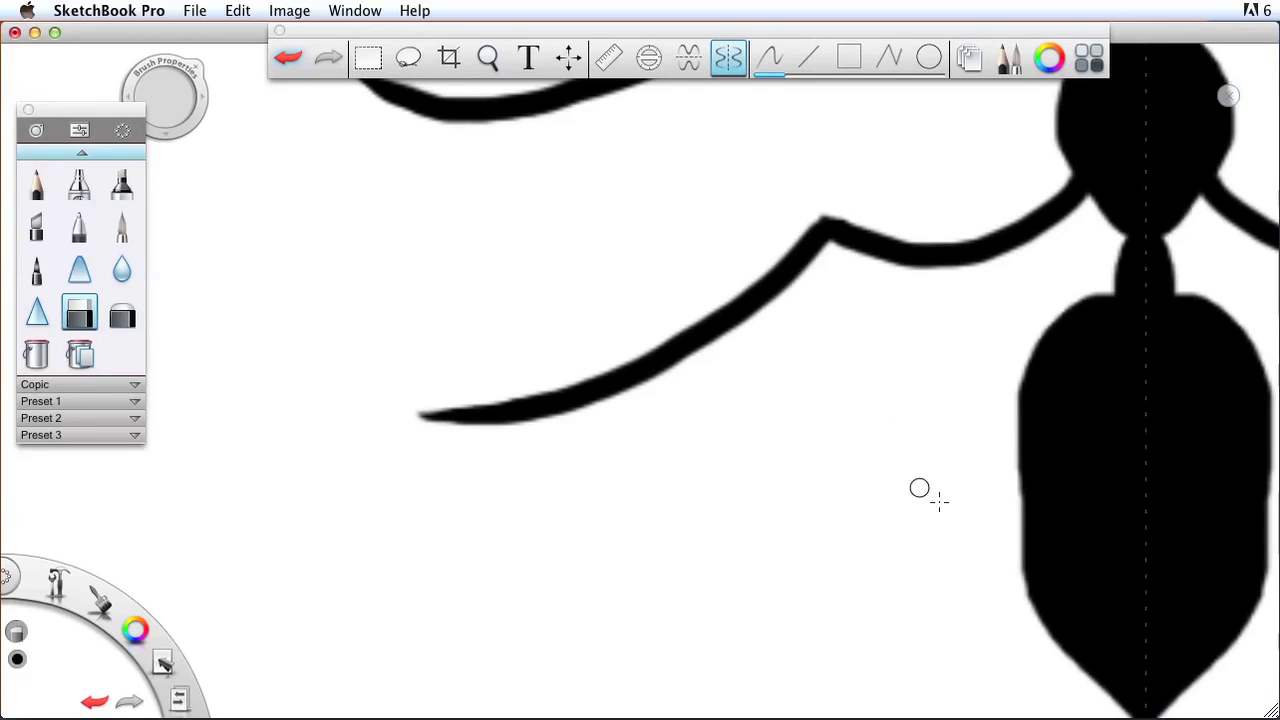
- Undo the stray crossed mark at the abdomen's bottom tip, then view the whole ant
{"action": "key", "text": "space"}
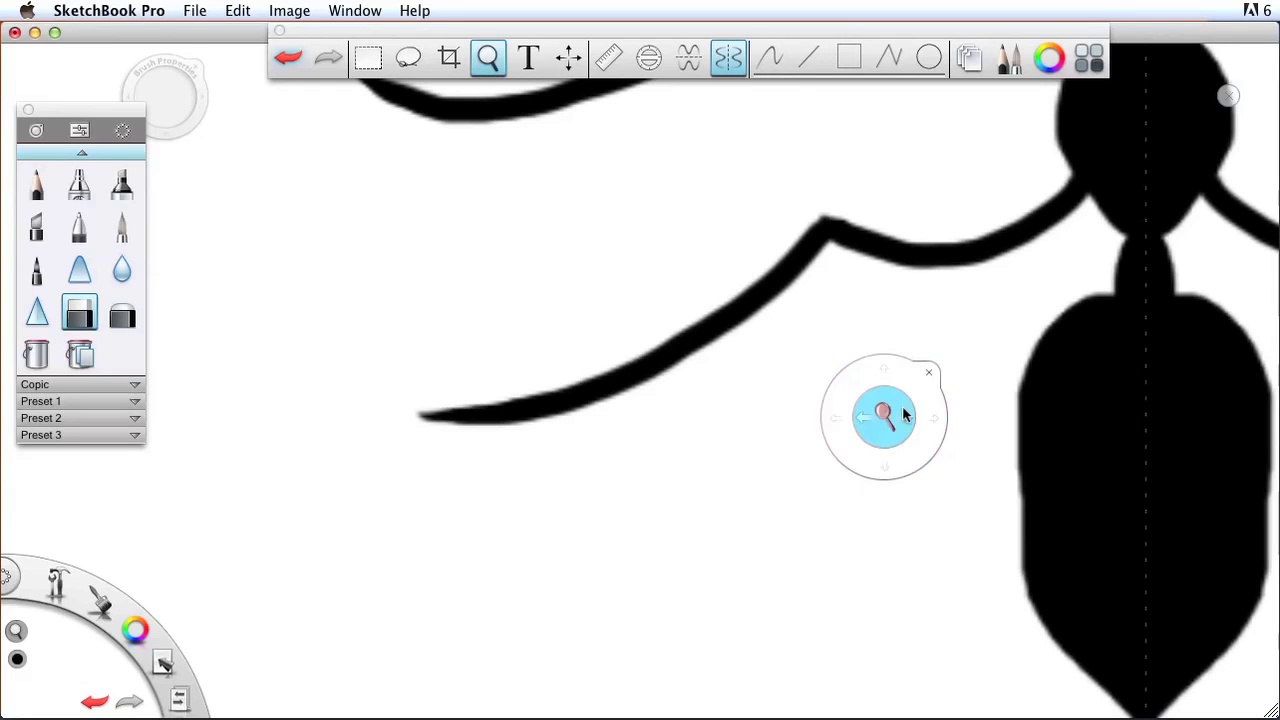
{"action": "left_click_drag", "start_coordinate": [890, 470], "coordinate": [590, 194]}
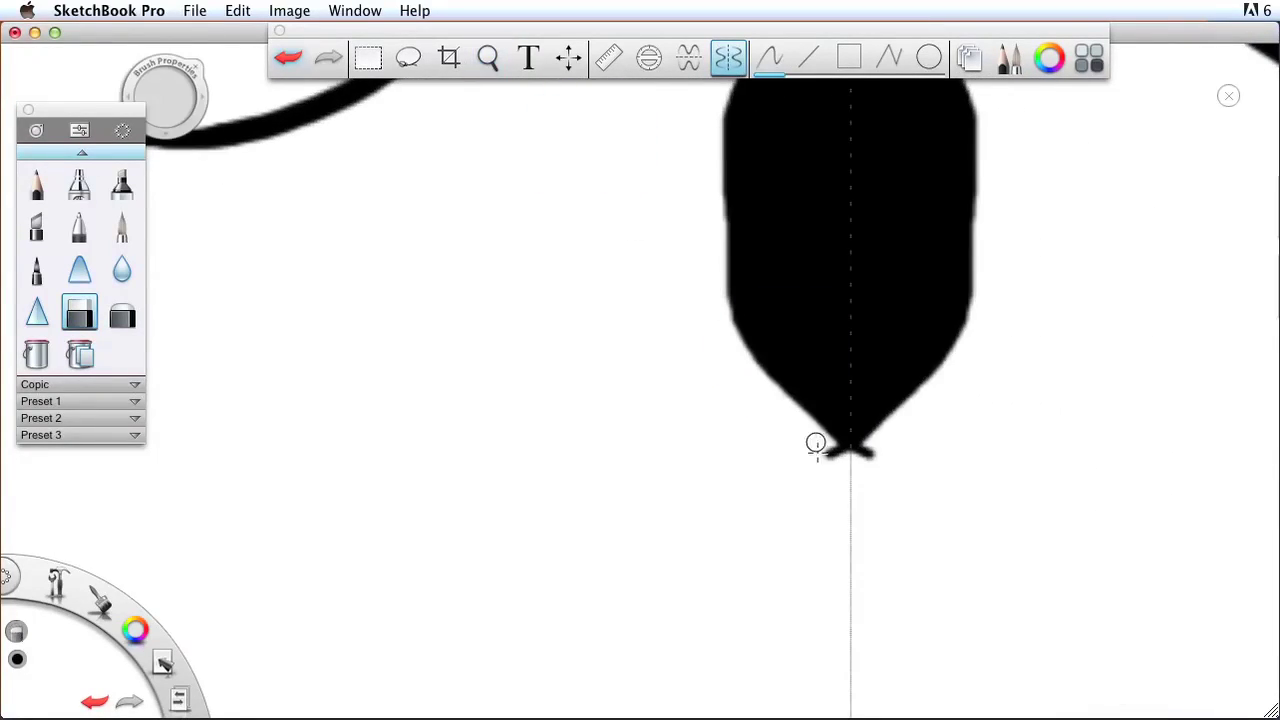
{"action": "key", "text": "super+z"}
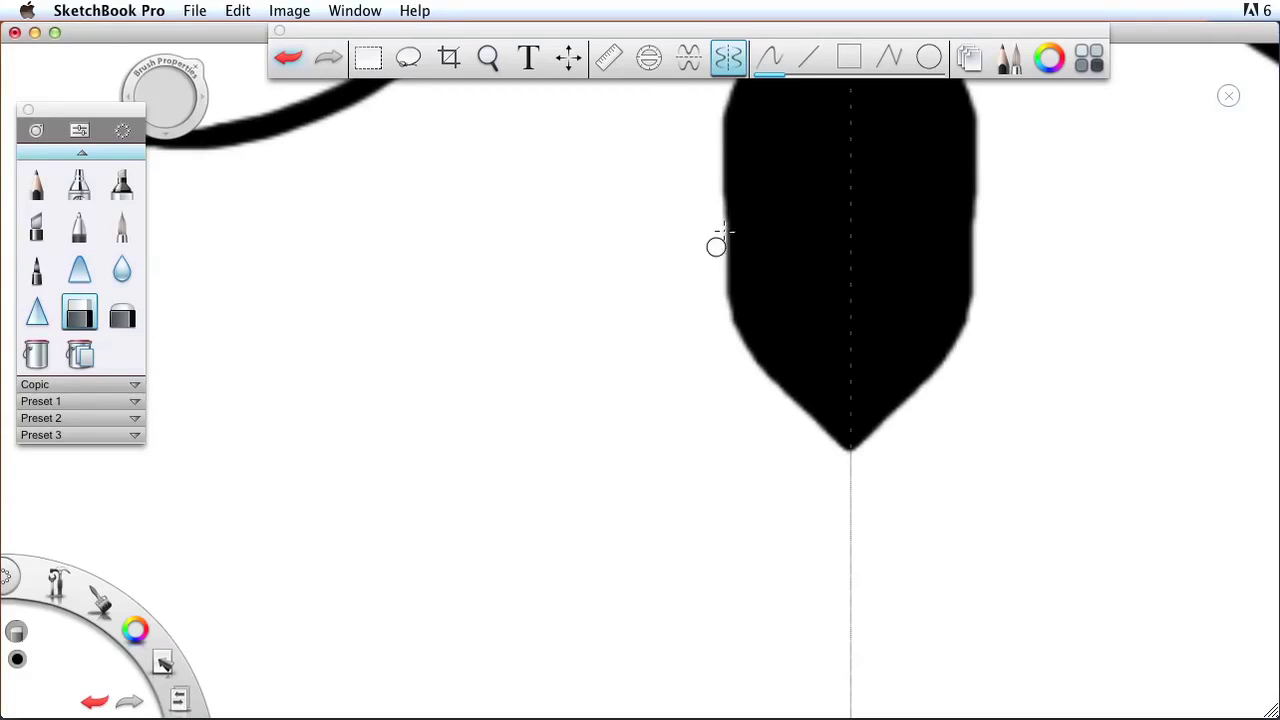
{"action": "key", "text": "space"}
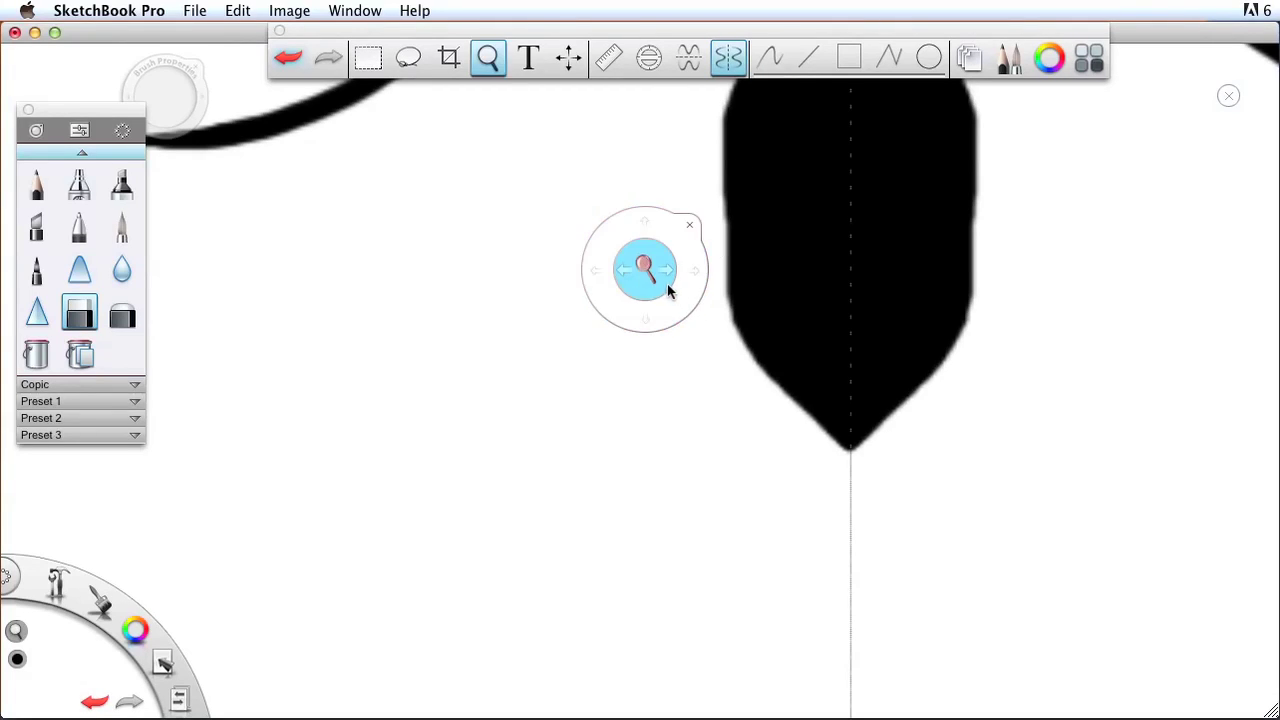
{"action": "left_click_drag", "start_coordinate": [660, 269], "coordinate": [531, 261]}
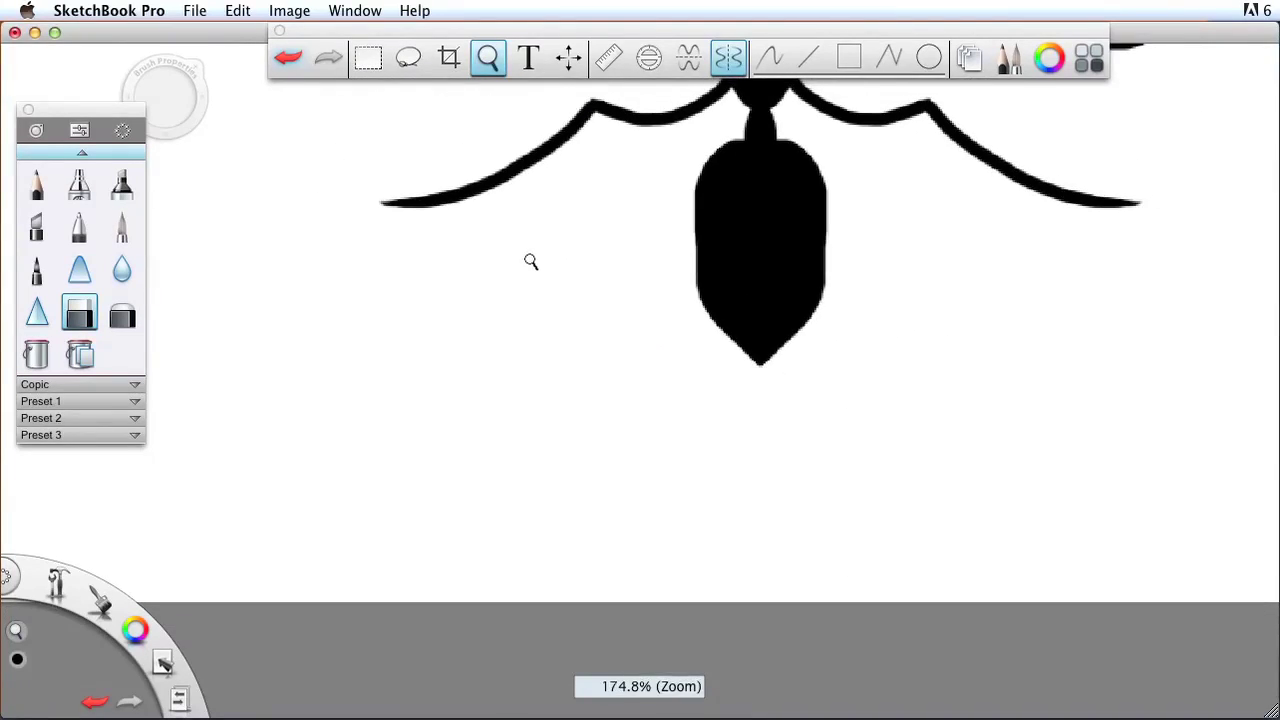
{"action": "left_click_drag", "start_coordinate": [631, 363], "coordinate": [571, 571]}
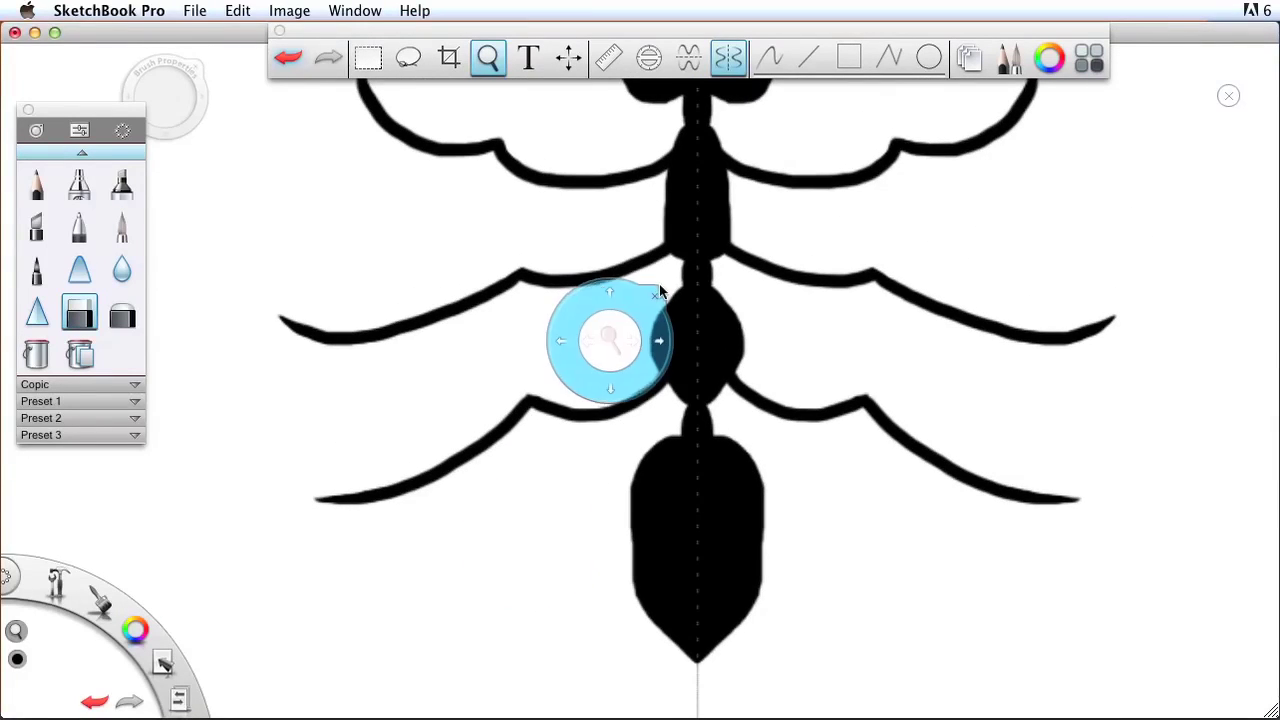
{"action": "left_click_drag", "start_coordinate": [608, 340], "coordinate": [500, 354]}
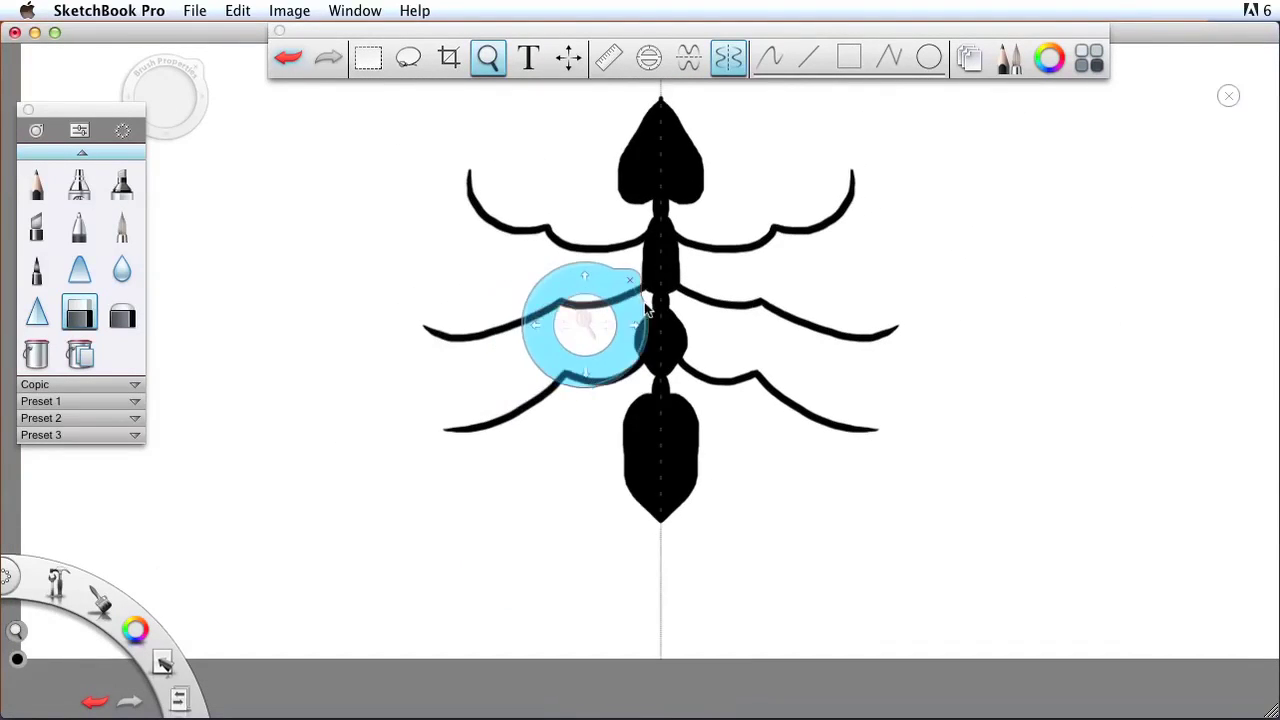
{"action": "left_click_drag", "start_coordinate": [647, 310], "coordinate": [689, 463]}
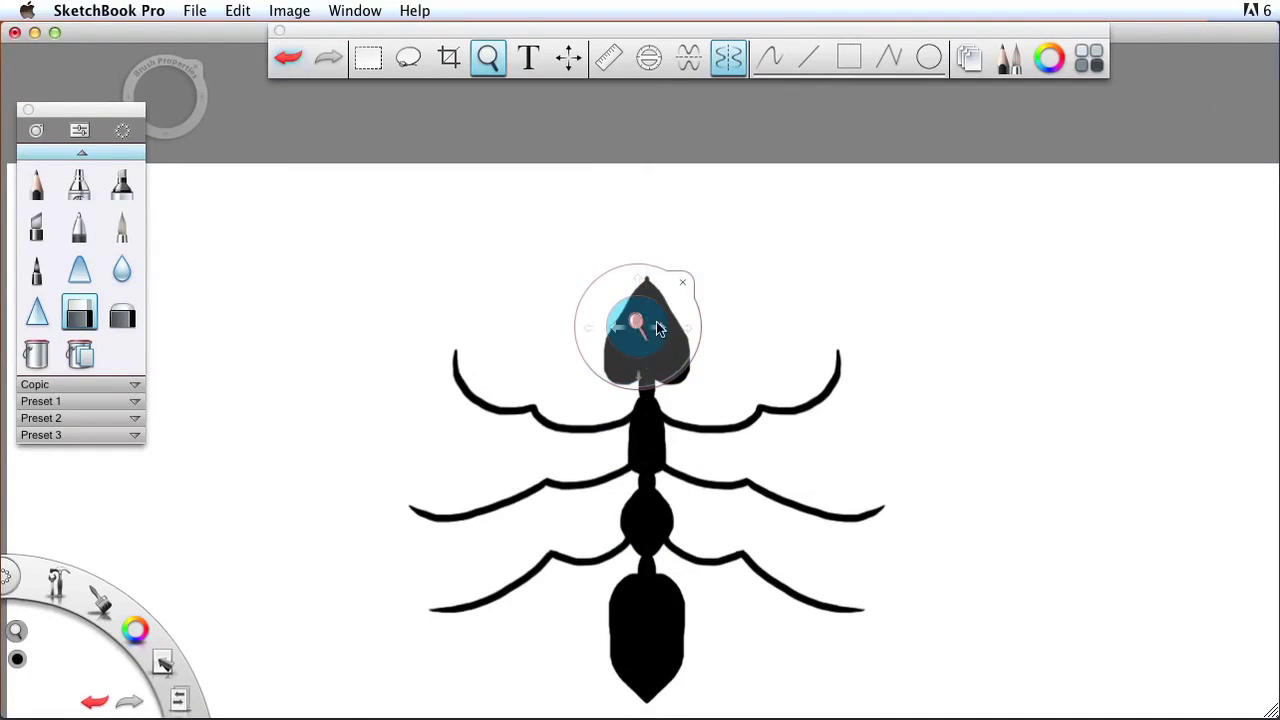
- Erase along the neck below the head with symmetry on, trimming both sides evenly
{"action": "left_click_drag", "start_coordinate": [656, 321], "coordinate": [912, 277]}
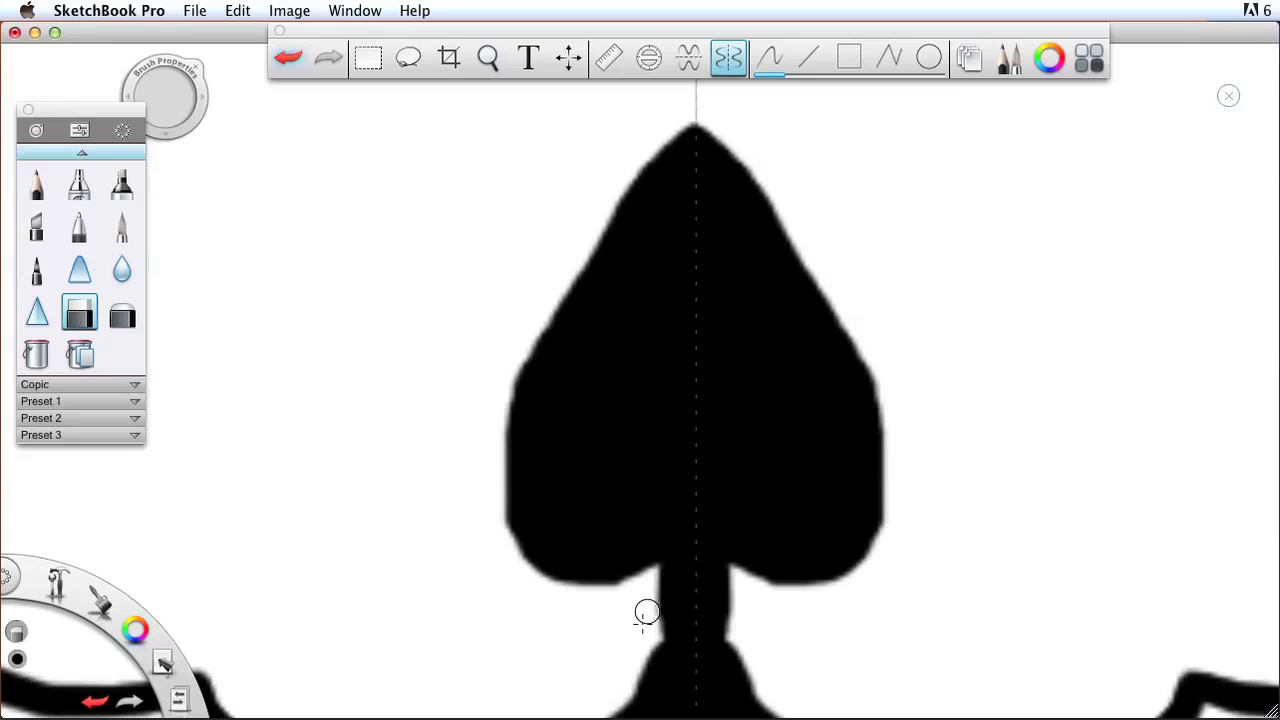
{"action": "key", "text": "space"}
{"action": "left_click_drag", "start_coordinate": [652, 628], "coordinate": [603, 414]}
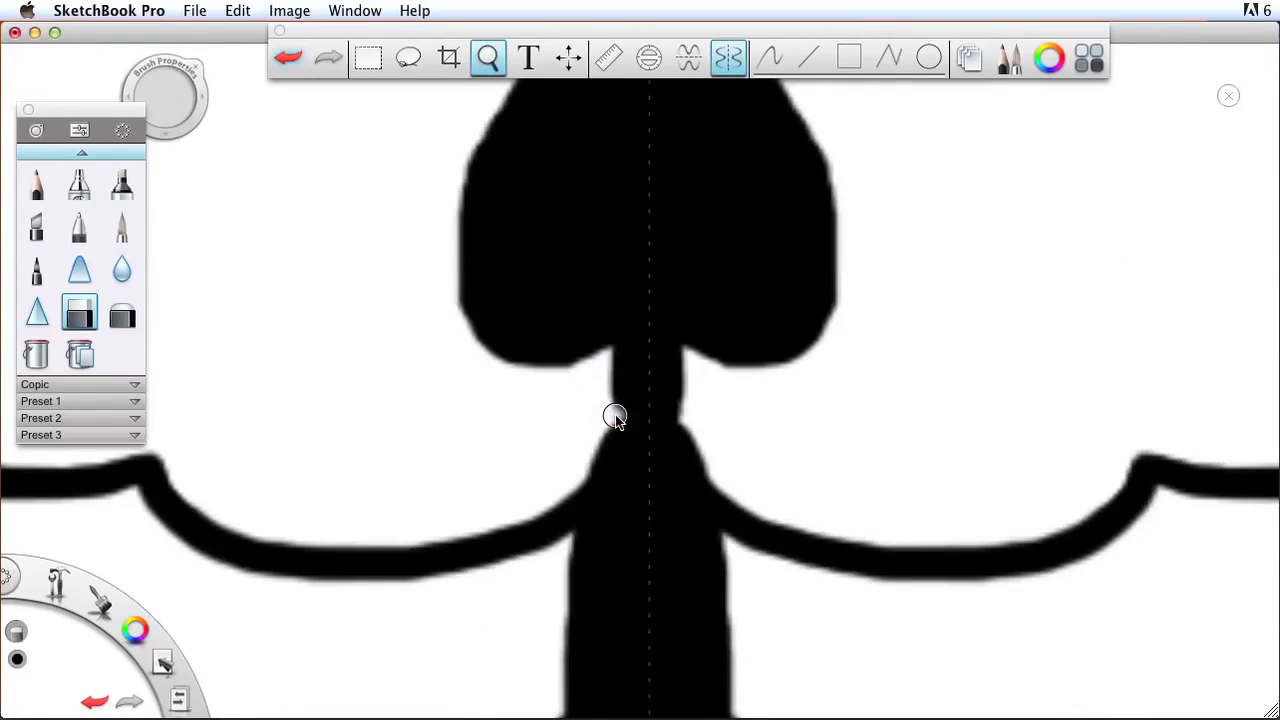
{"action": "mouse_move", "coordinate": [607, 369]}
{"action": "left_mouse_down"}
{"action": "mouse_move", "coordinate": [606, 409]}
{"action": "mouse_move", "coordinate": [611, 360]}
{"action": "mouse_move", "coordinate": [609, 394]}
{"action": "left_mouse_up"}
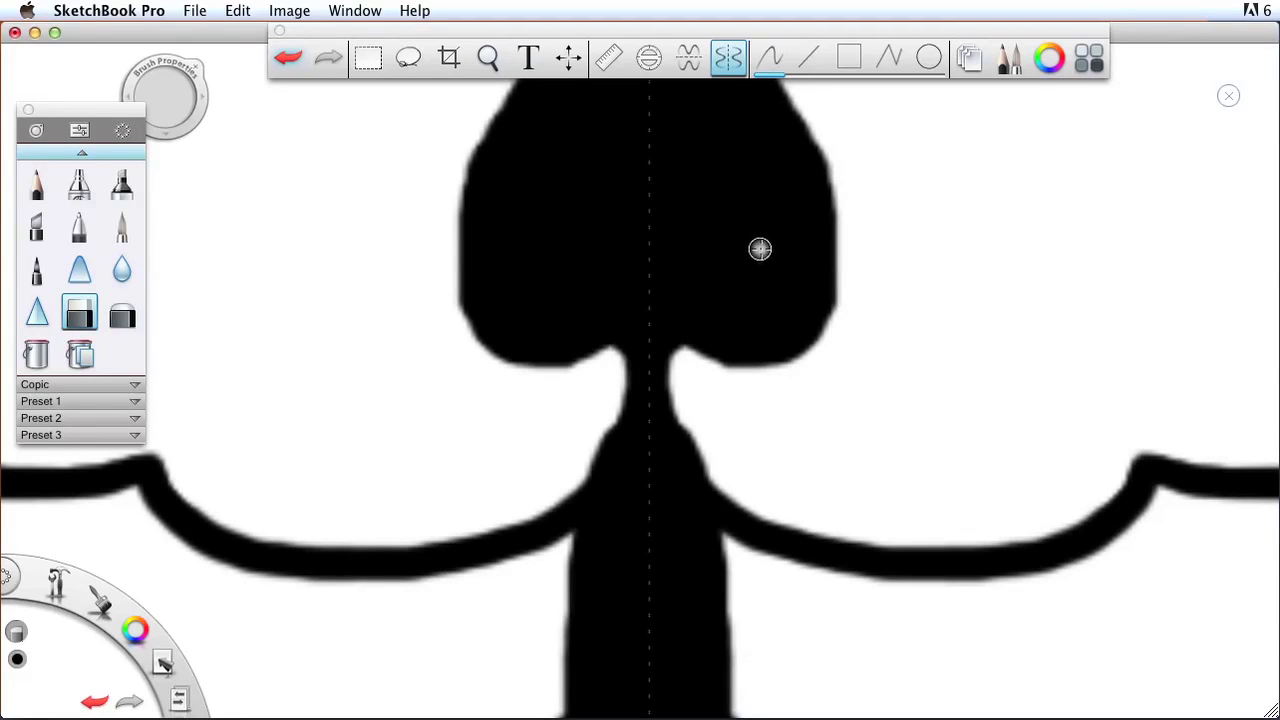
{"action": "key", "text": "space"}
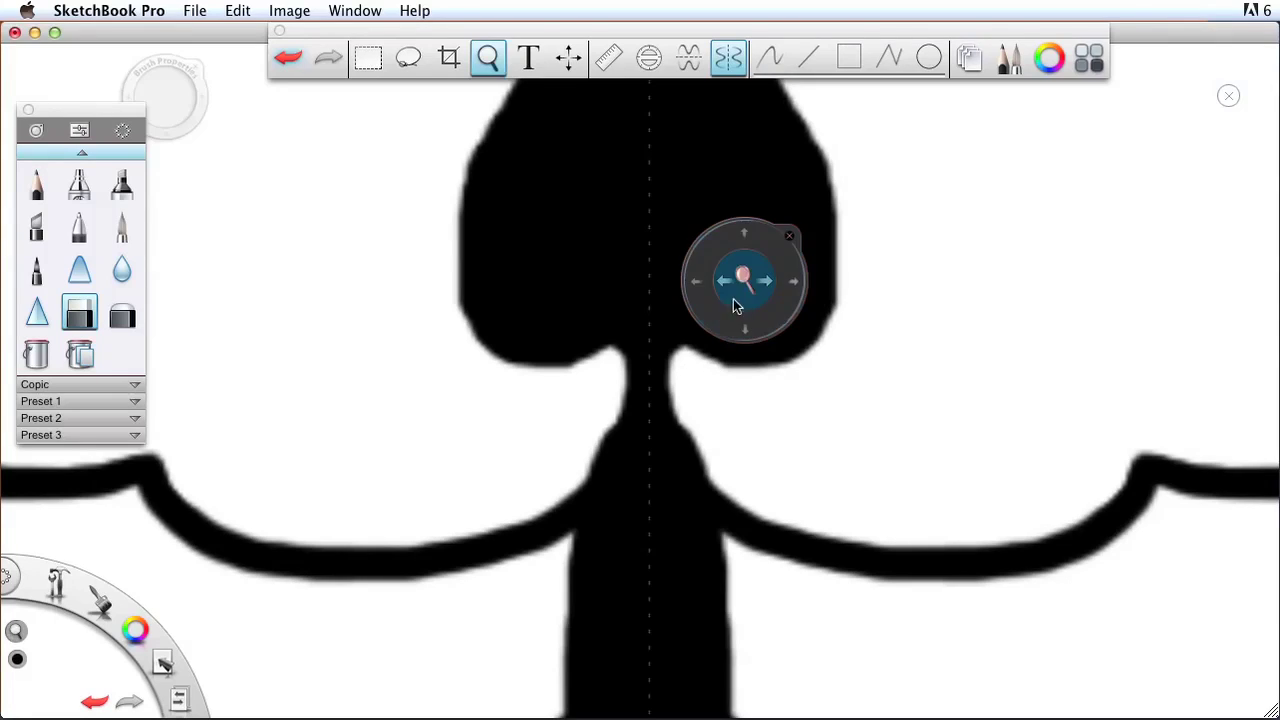
{"action": "mouse_move", "coordinate": [743, 277]}
{"action": "left_mouse_down"}
{"action": "mouse_move", "coordinate": [700, 289]}
{"action": "mouse_move", "coordinate": [451, 246]}
{"action": "mouse_move", "coordinate": [688, 163]}
{"action": "mouse_move", "coordinate": [743, 114]}
{"action": "mouse_move", "coordinate": [949, 140]}
{"action": "mouse_move", "coordinate": [964, 194]}
{"action": "left_mouse_up"}
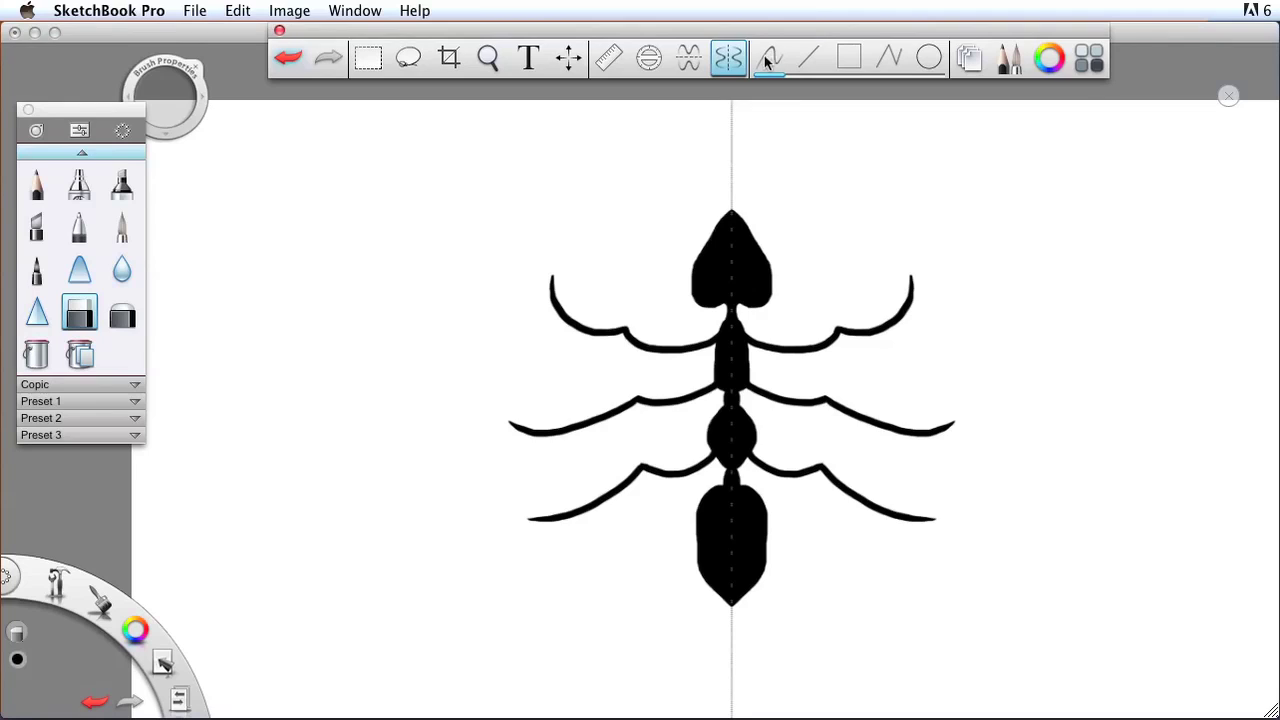
- Switch to the pen brush and reduce its size for fine lines
{"action": "left_click", "coordinate": [122, 228]}
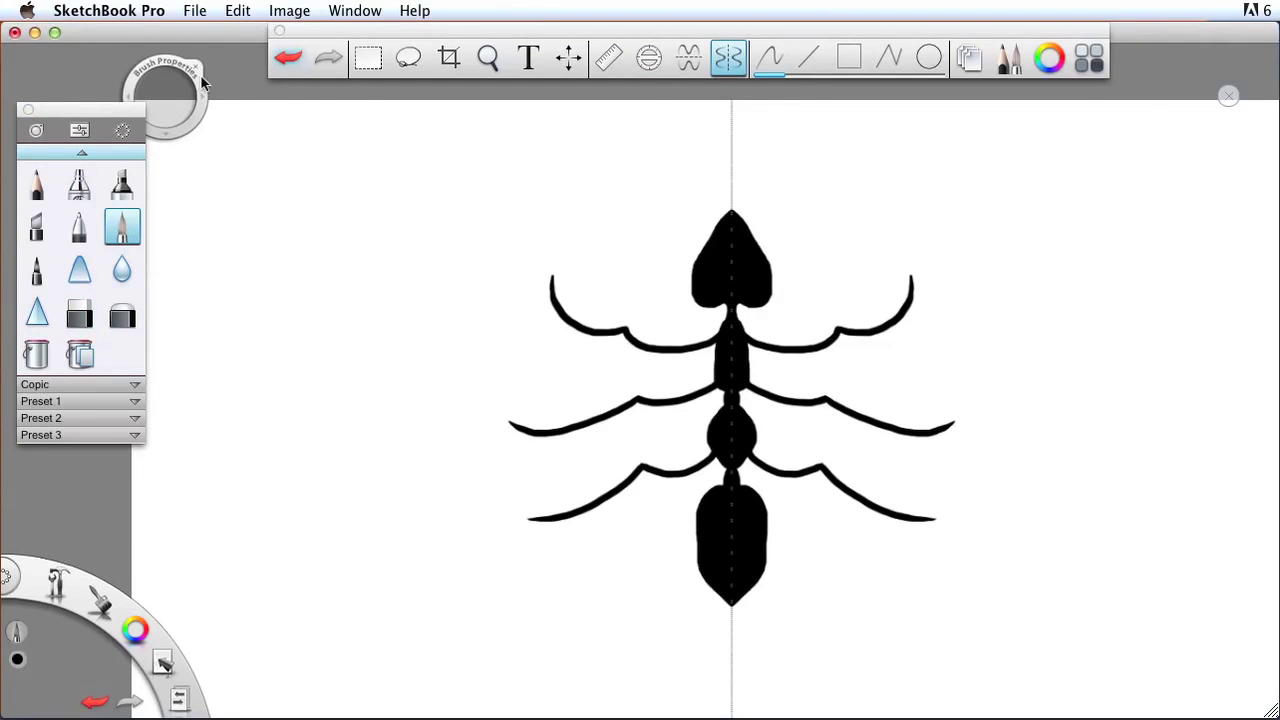
{"action": "mouse_move", "coordinate": [170, 66]}
{"action": "left_mouse_down"}
{"action": "mouse_move", "coordinate": [275, 123]}
{"action": "mouse_move", "coordinate": [239, 168]}
{"action": "left_mouse_up"}
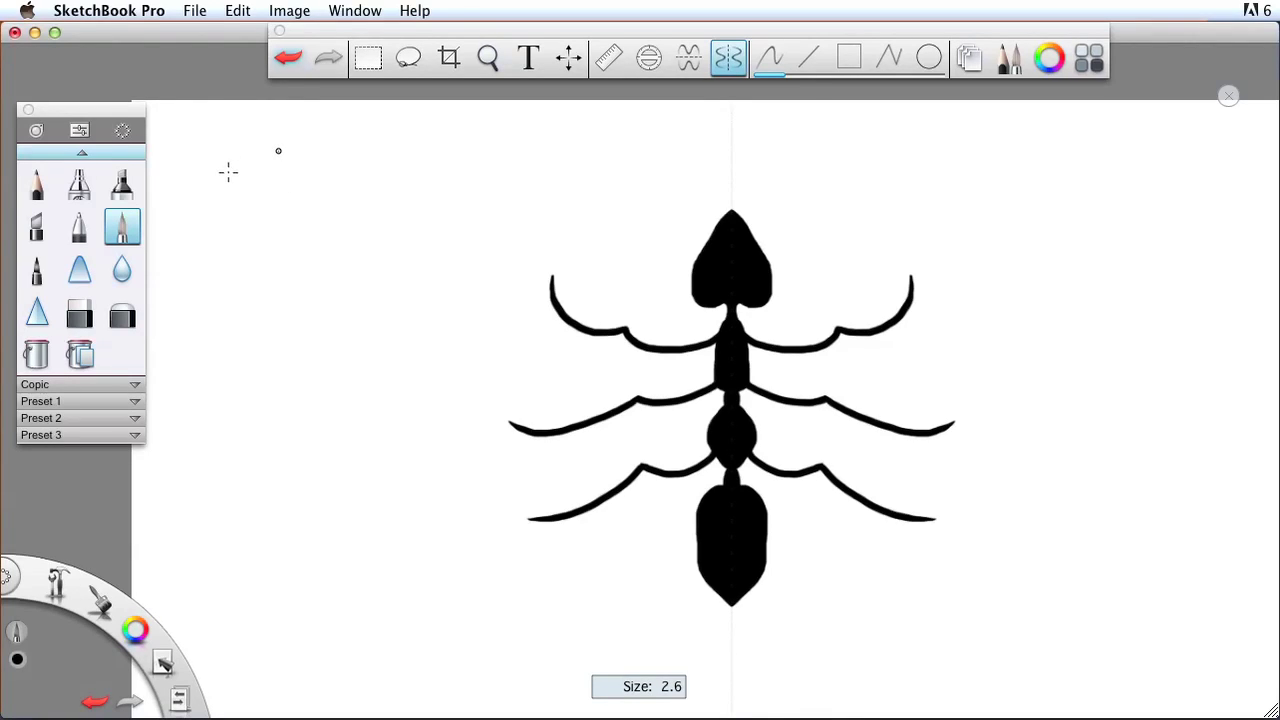
{"action": "left_click_drag", "start_coordinate": [215, 178], "coordinate": [215, 178]}
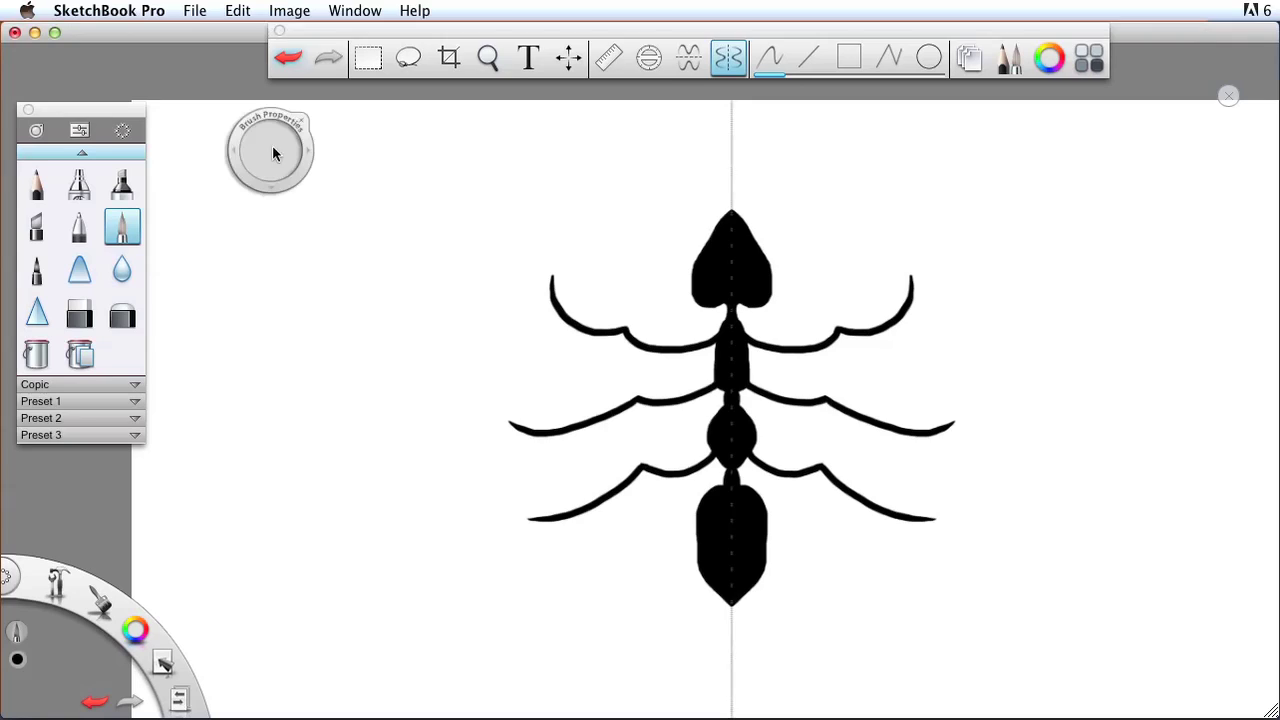
- Draw mirrored curved antennae from the head, redrawing them taller after undoing the short ones
{"action": "left_click_drag", "start_coordinate": [782, 198], "coordinate": [756, 238]}
{"action": "key", "text": "super+z"}
{"action": "key", "text": "super+shift+z"}
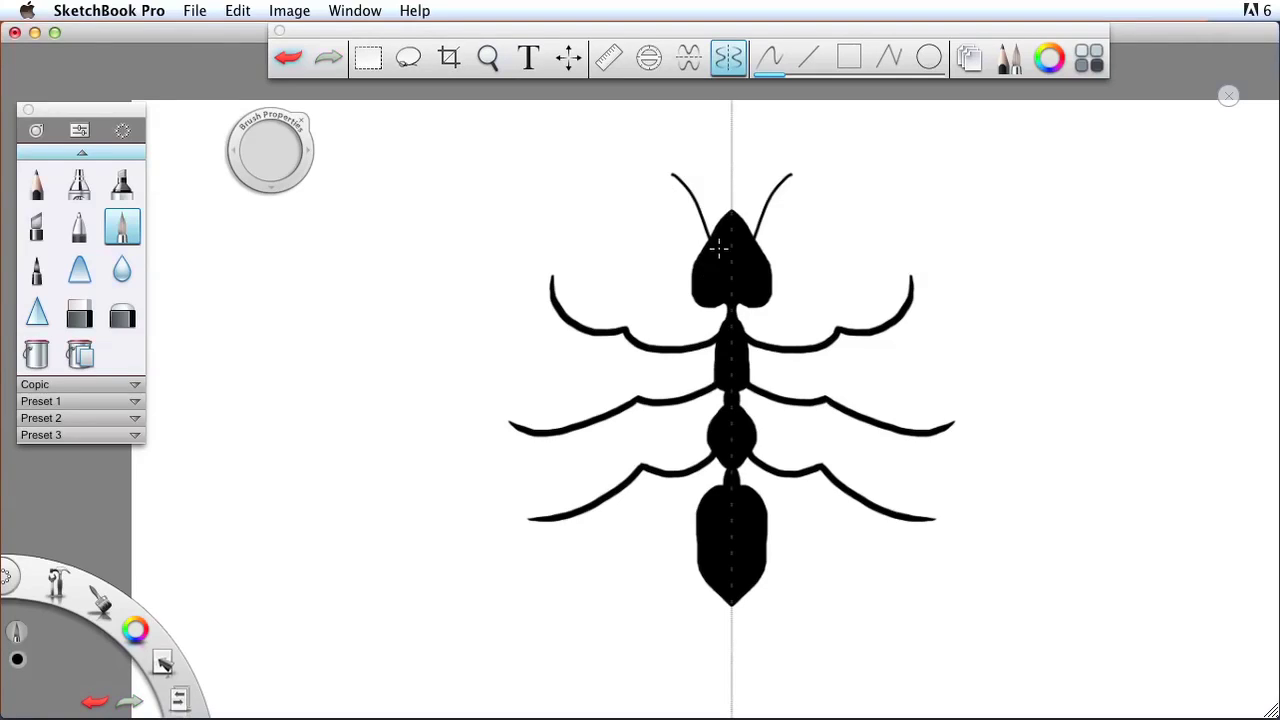
{"action": "key", "text": "super+z"}
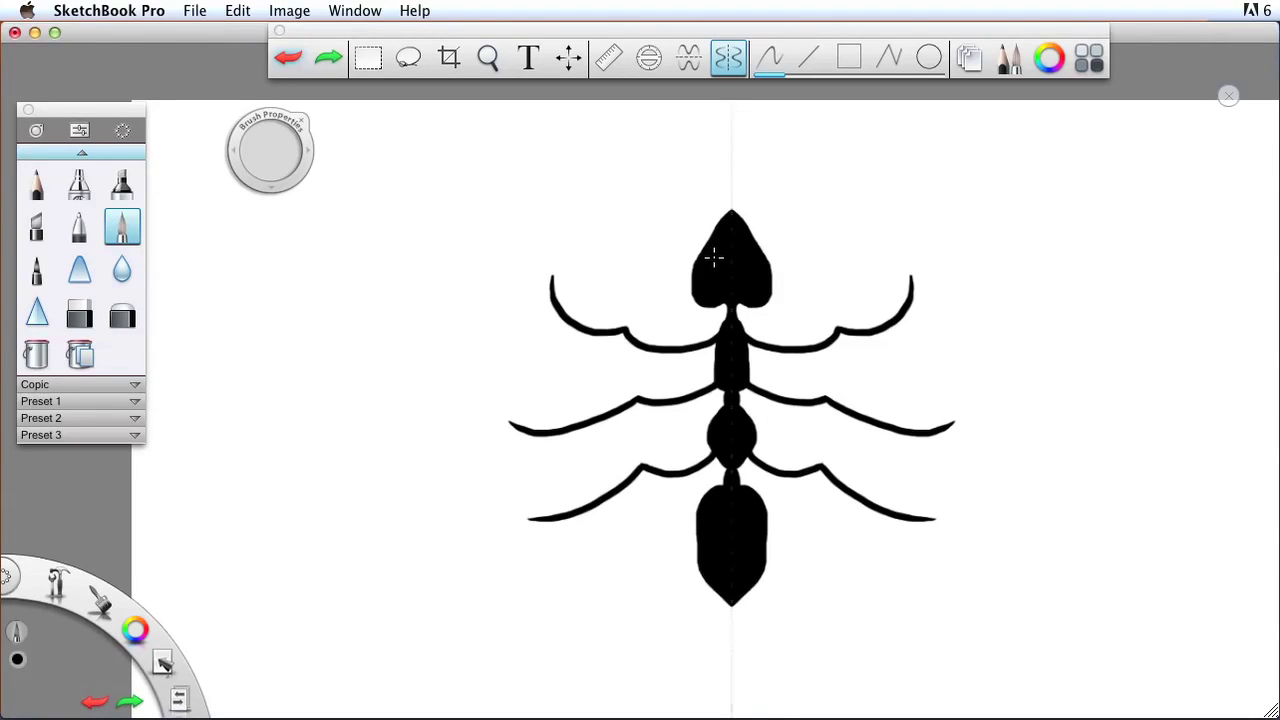
{"action": "left_click_drag", "start_coordinate": [712, 238], "coordinate": [658, 157]}
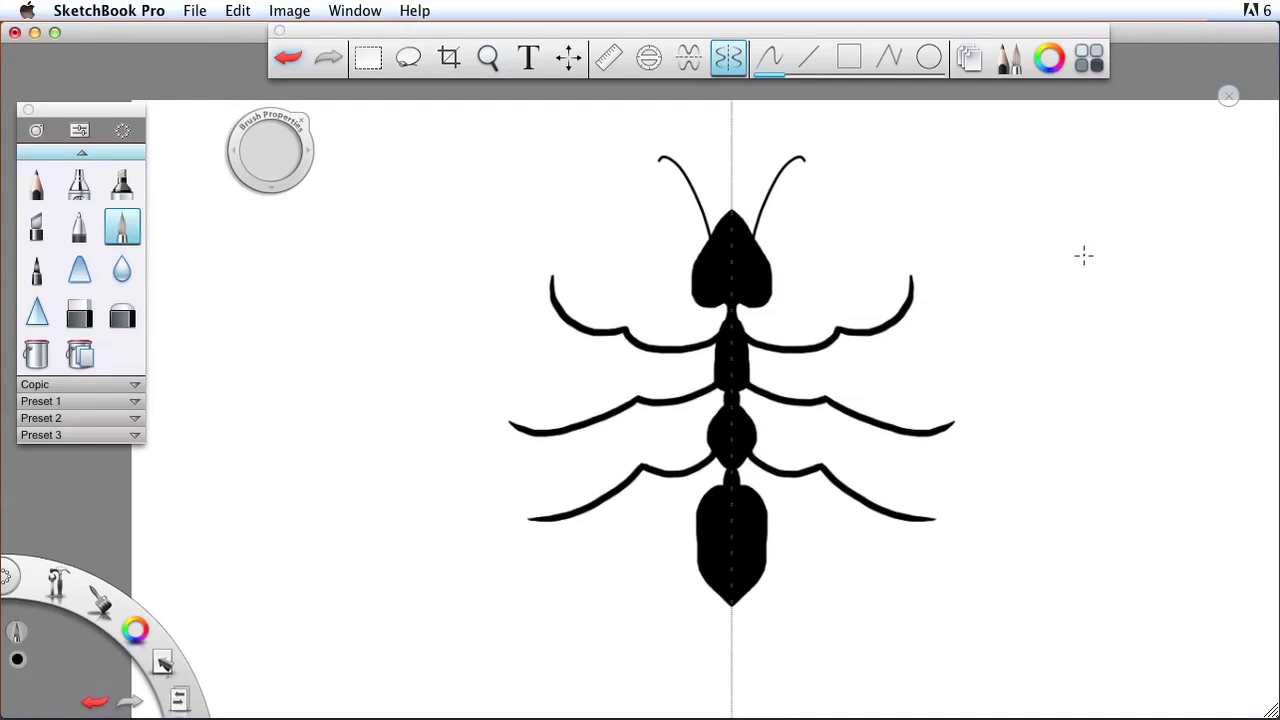
{"action": "key", "text": "space"}
{"action": "left_click_drag", "start_coordinate": [723, 357], "coordinate": [788, 335]}
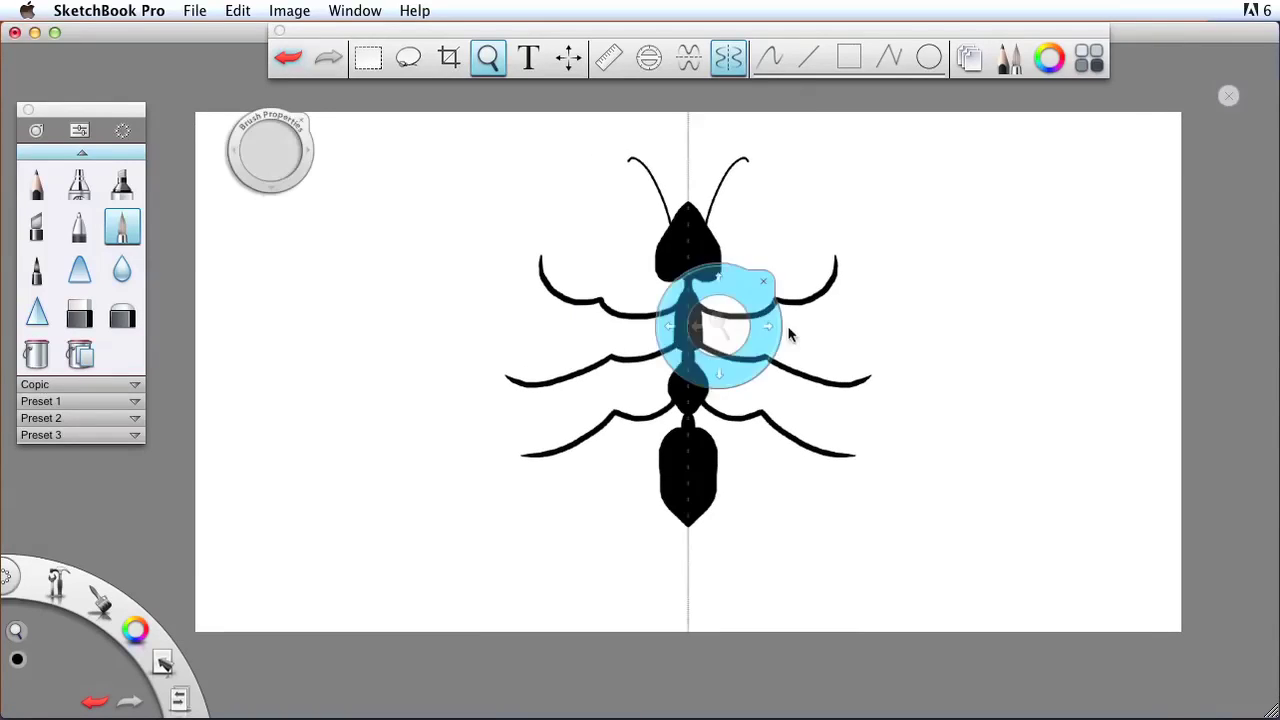
- Switch off mirror symmetry to hide the vertical centre guide
{"action": "left_click", "coordinate": [730, 60]}
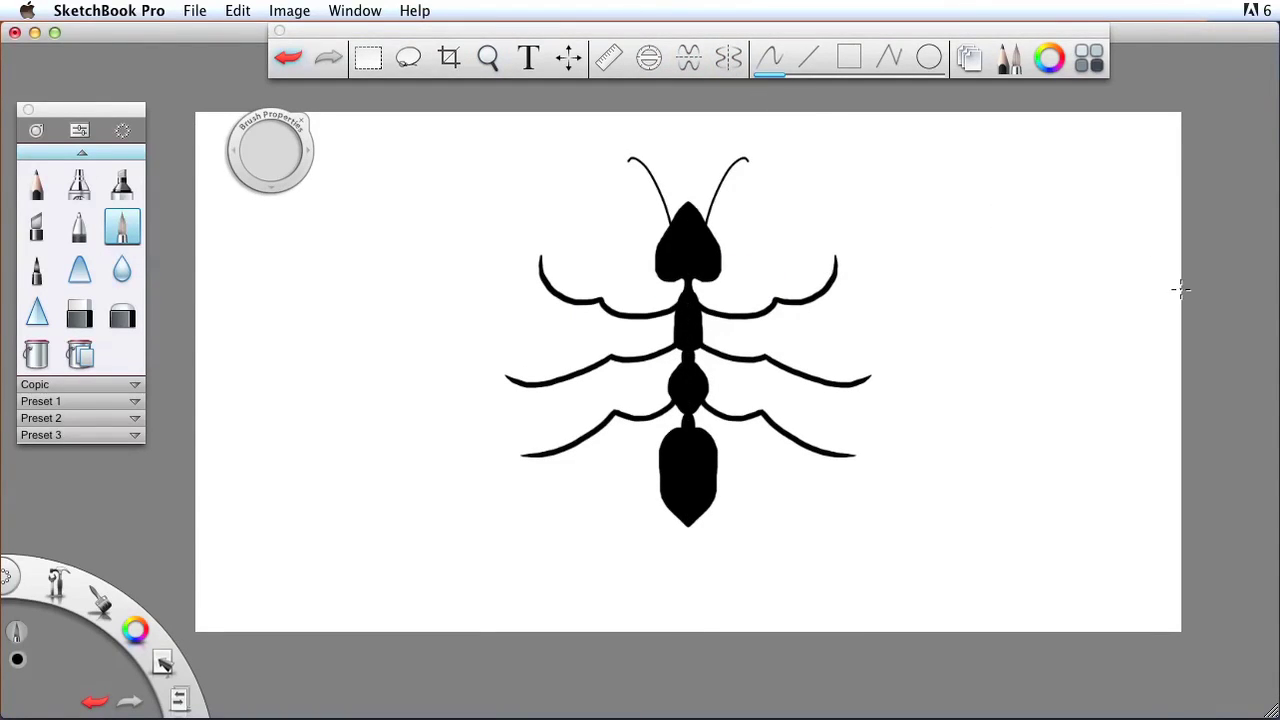